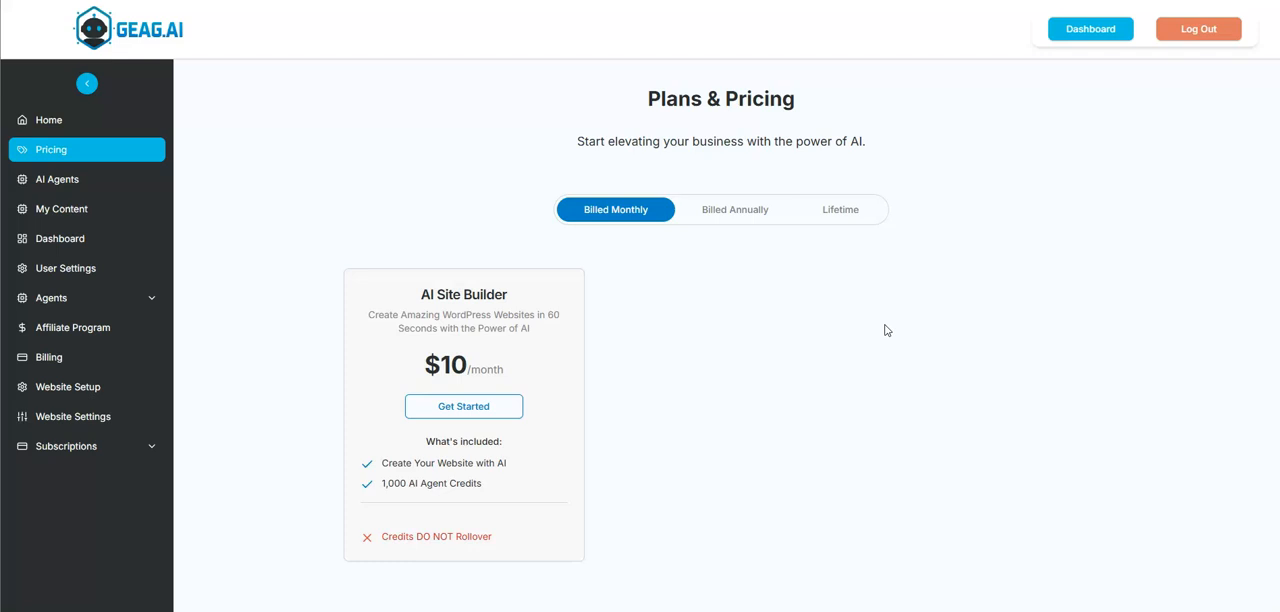
Compare the AI Site Builder plan's annual, lifetime and monthly pricing.
left_click(733, 213)
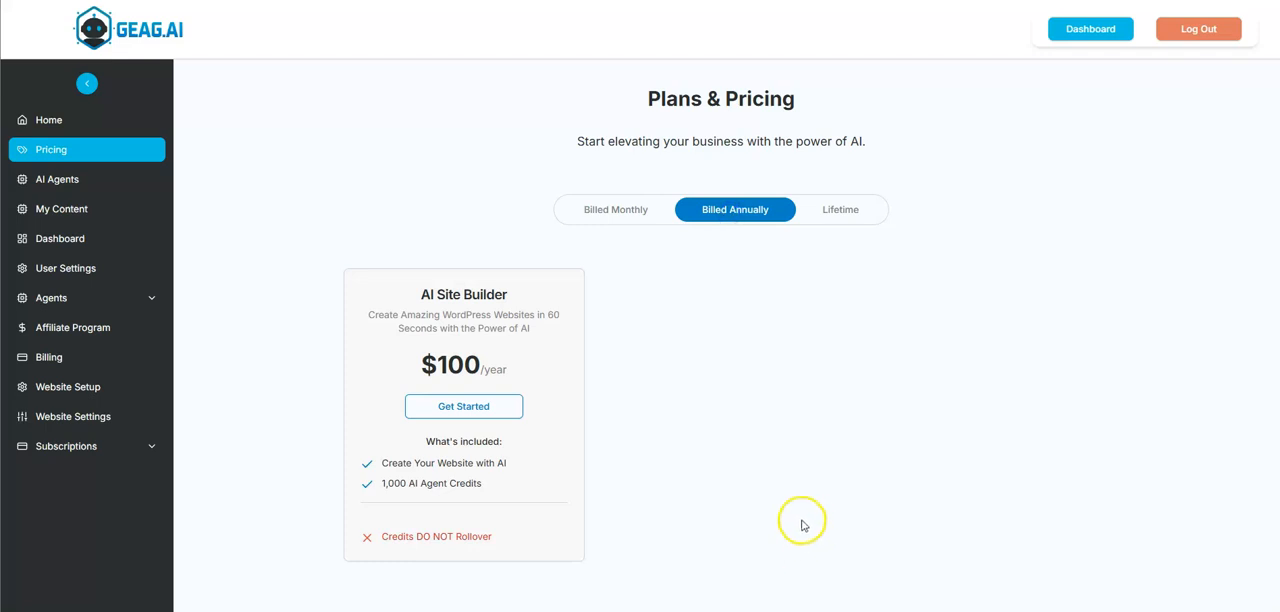
left_click(833, 212)
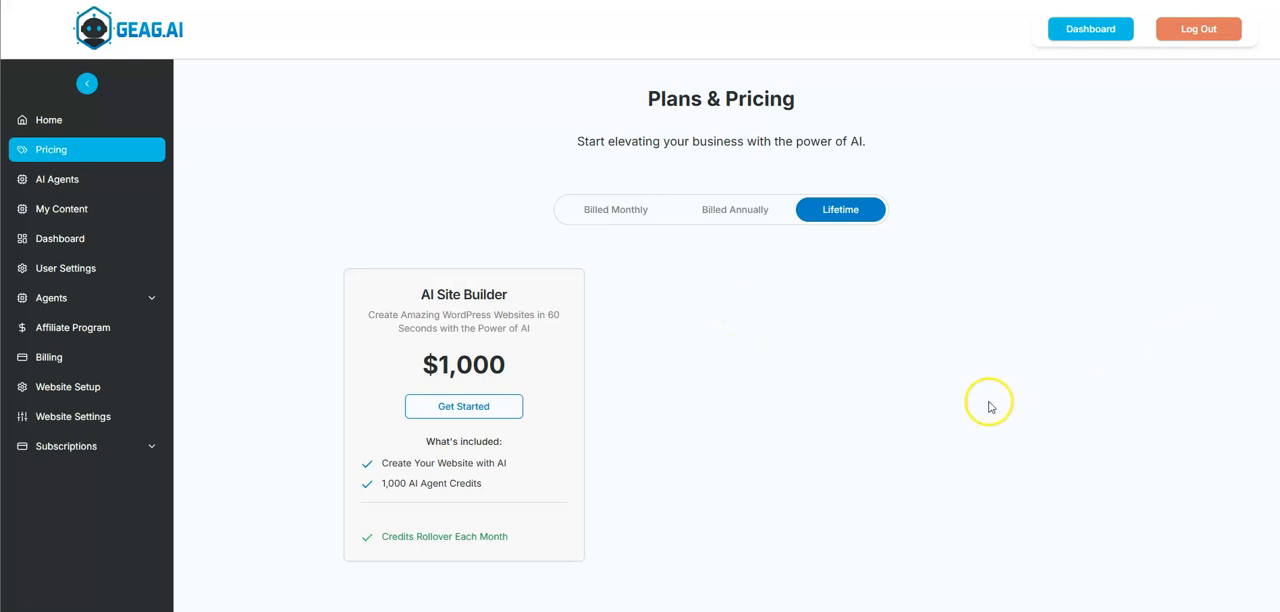
left_click(622, 212)
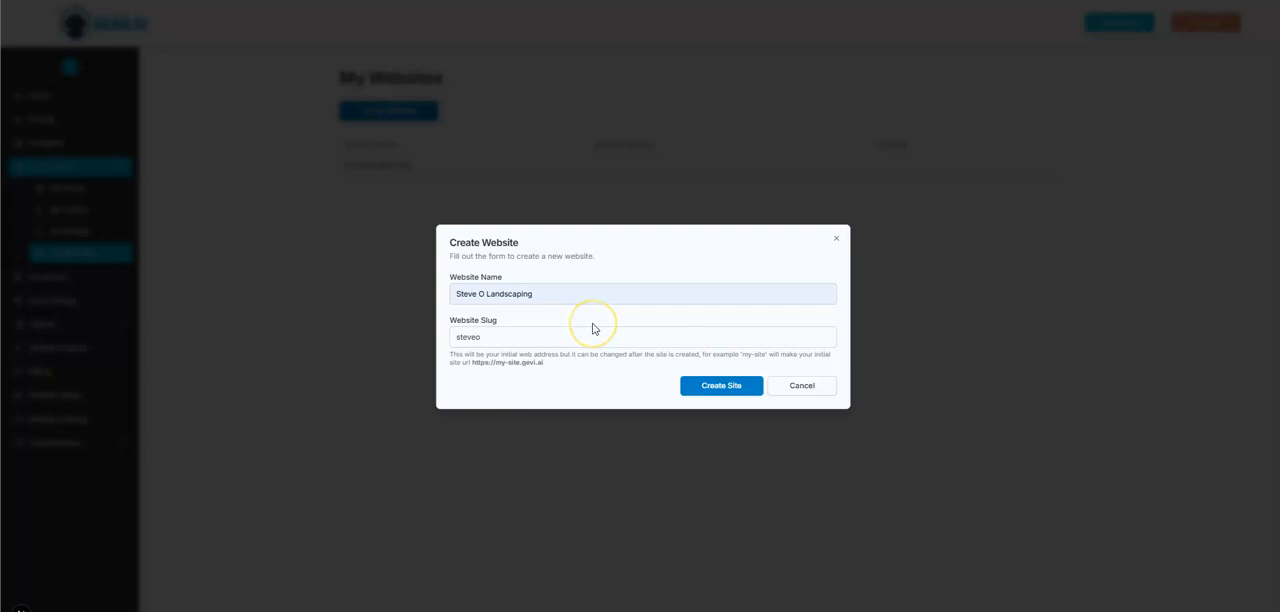
Create the website Steve O Landscaping with the slug steveo and launch its AI builder.
left_click(728, 385)
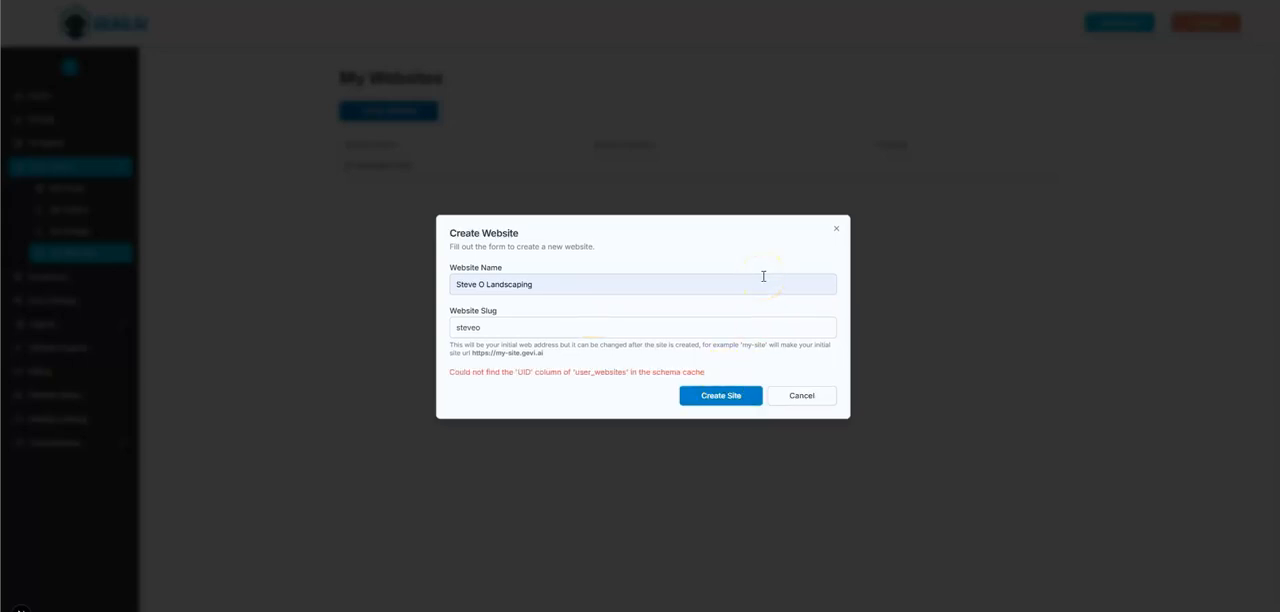
left_click(713, 392)
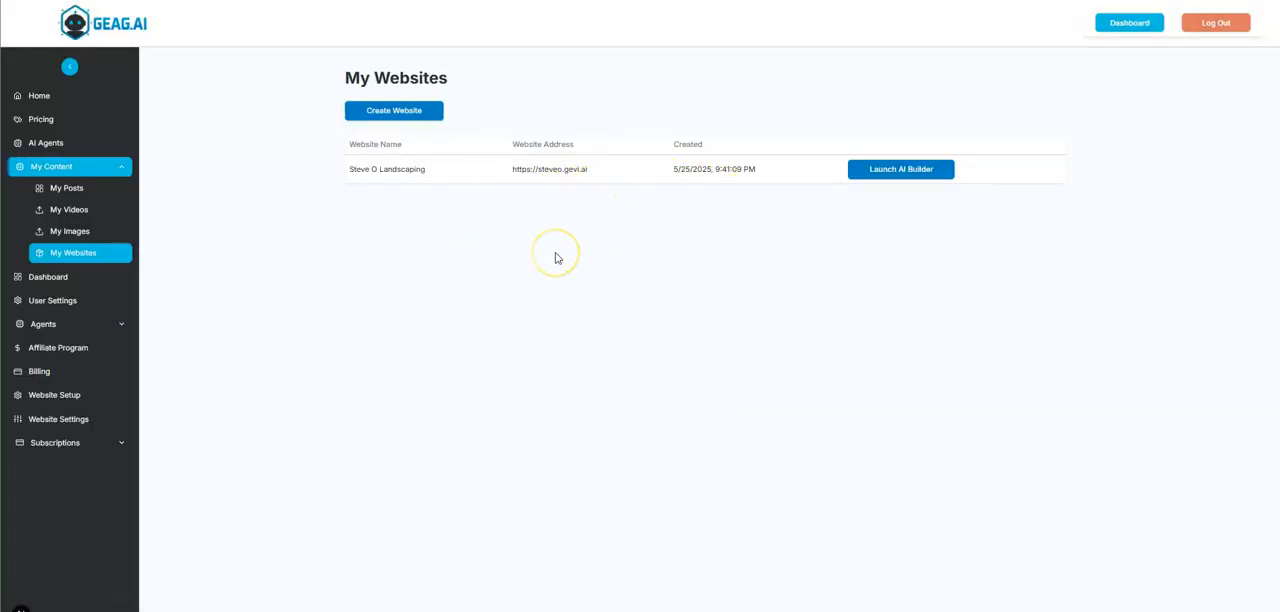
left_click(895, 176)
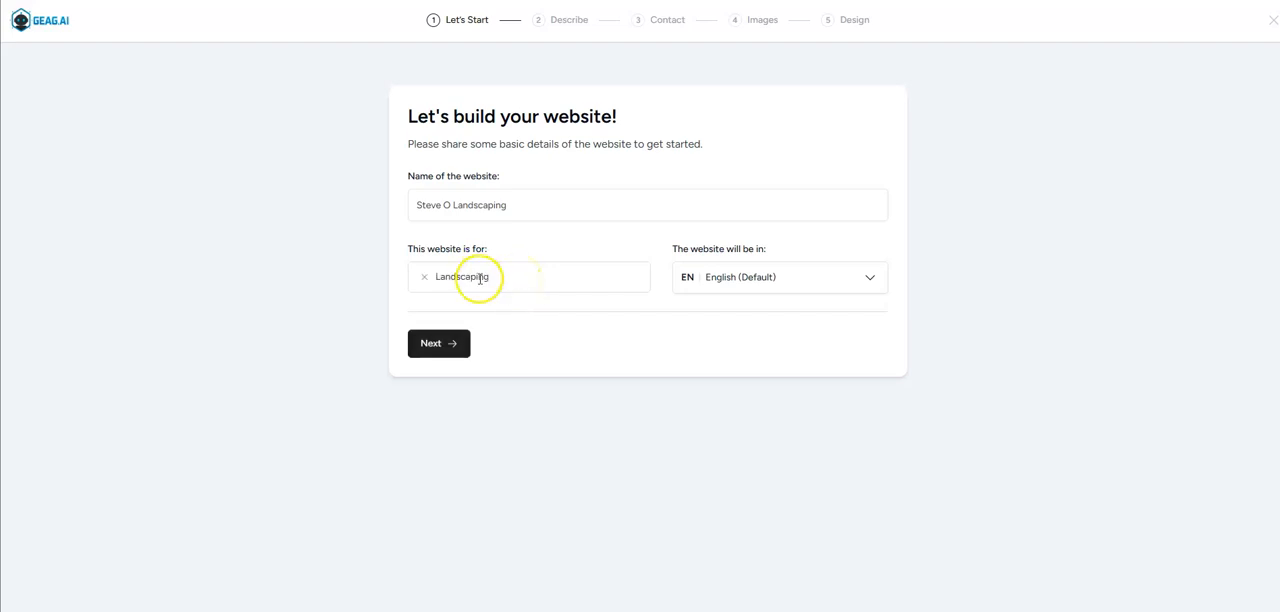
Accept the basic website details in English, improve the business description using AI and continue to the contact details.
left_click(441, 343)
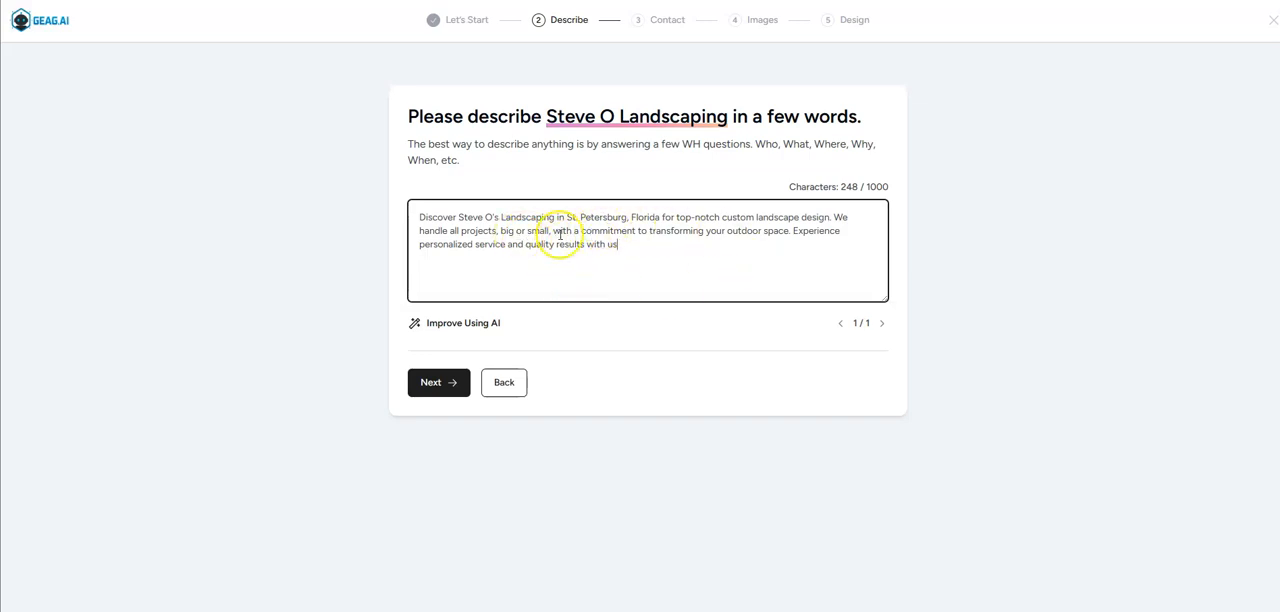
left_click(466, 330)
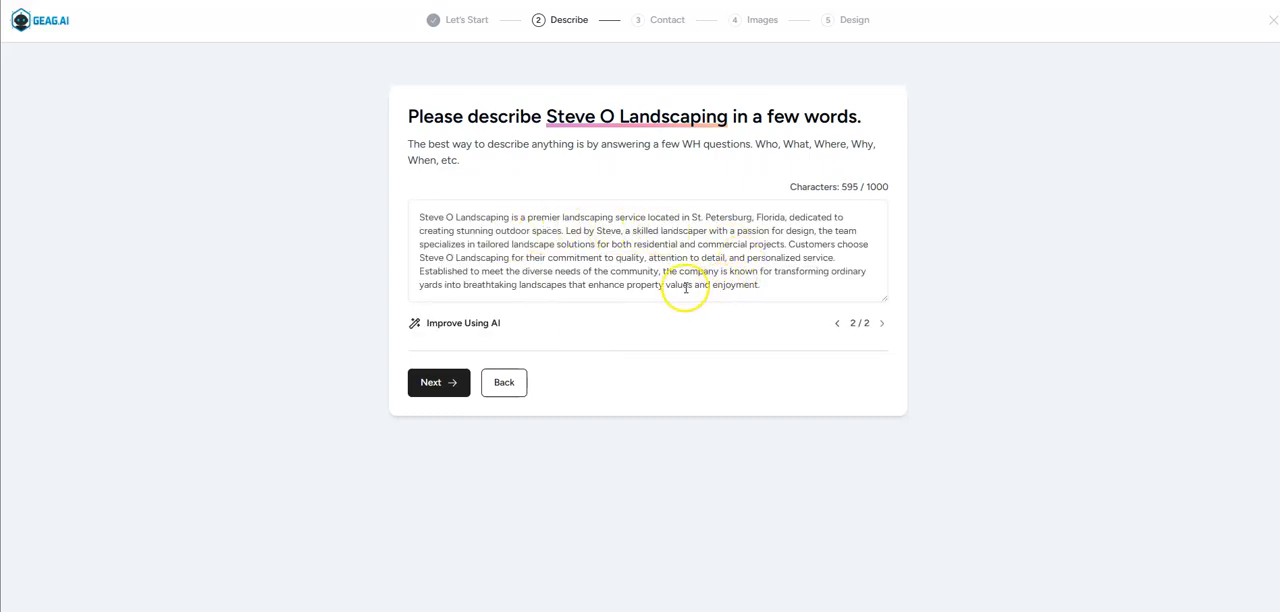
left_click(455, 381)
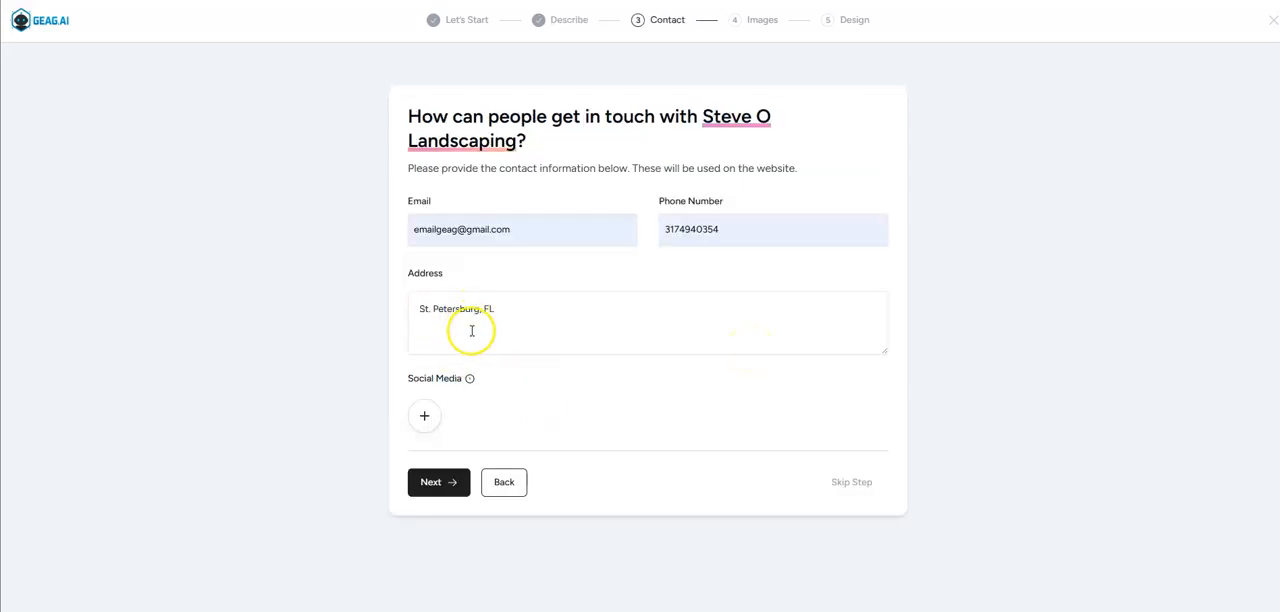
left_click(421, 416)
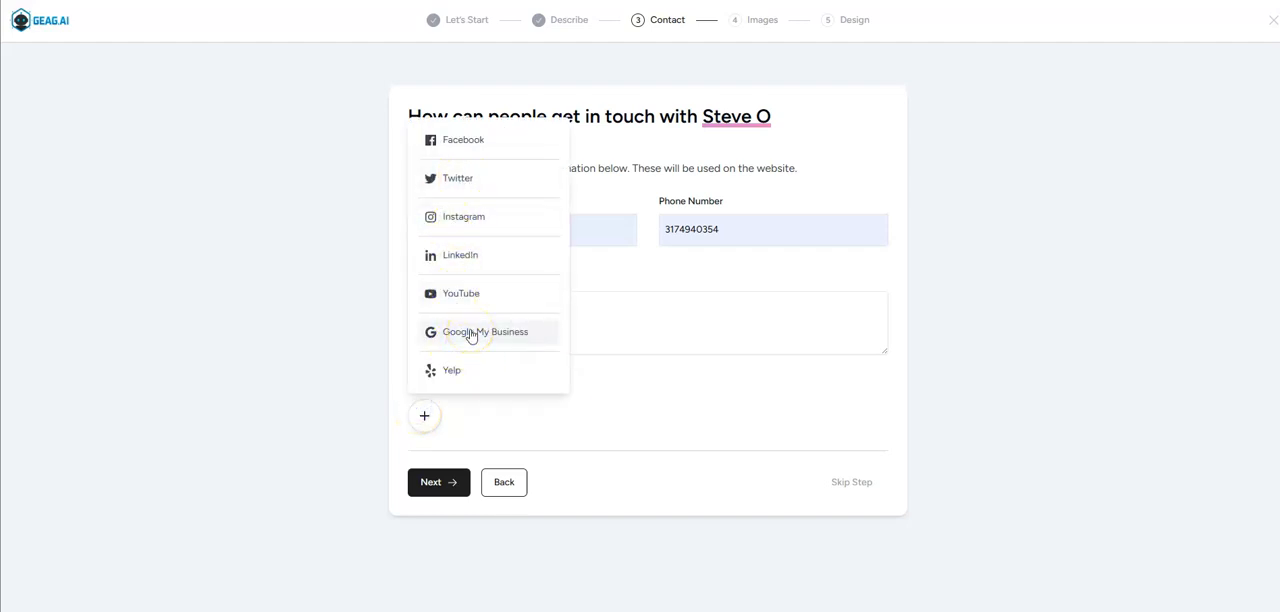
left_click(489, 338)
left_click(714, 409)
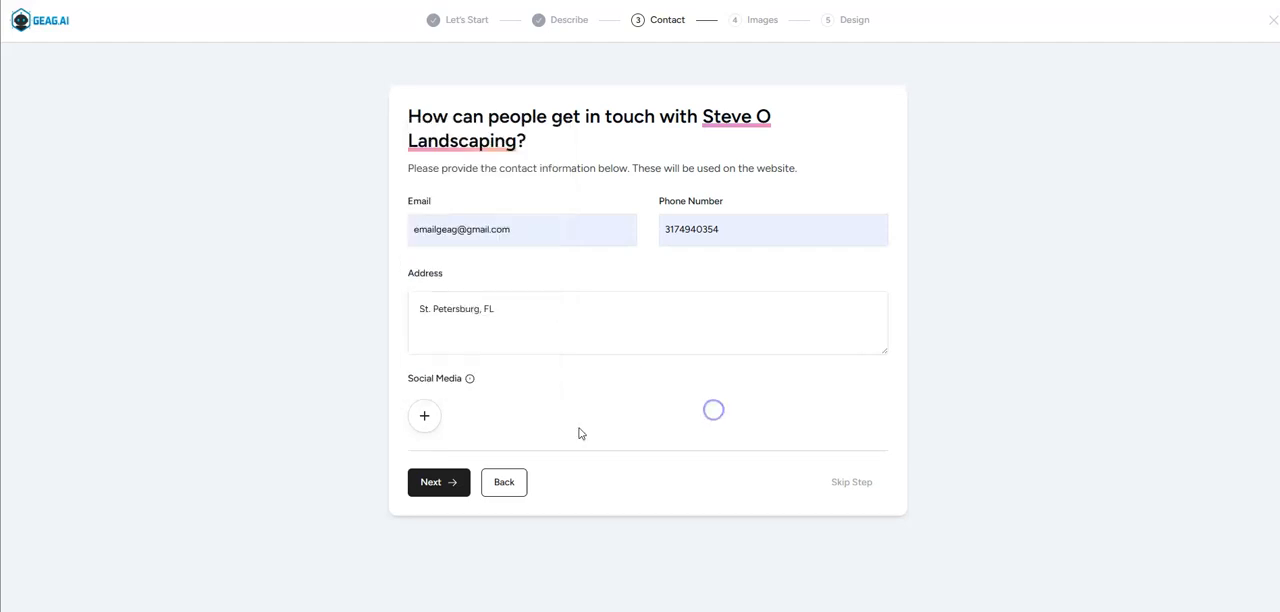
Accept the contact details and select three stock photos of houses with lawns from the landscaping image results.
left_click(463, 468)
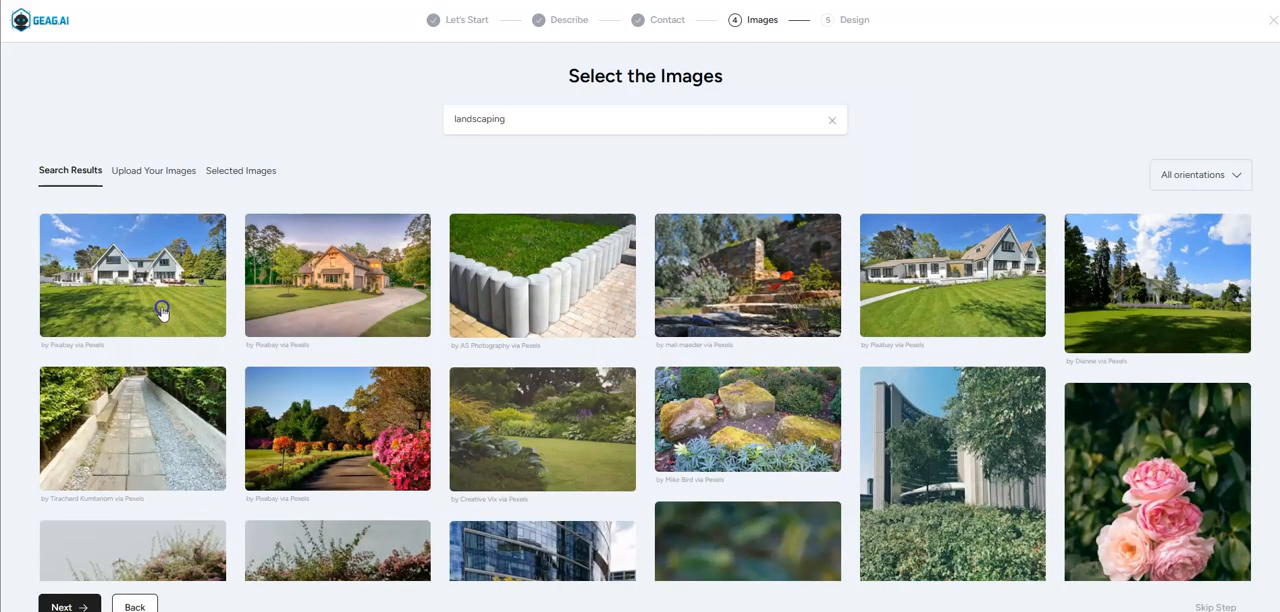
left_click(162, 311)
left_click(357, 315)
left_click(895, 316)
scroll(905, 308, "down", 3)
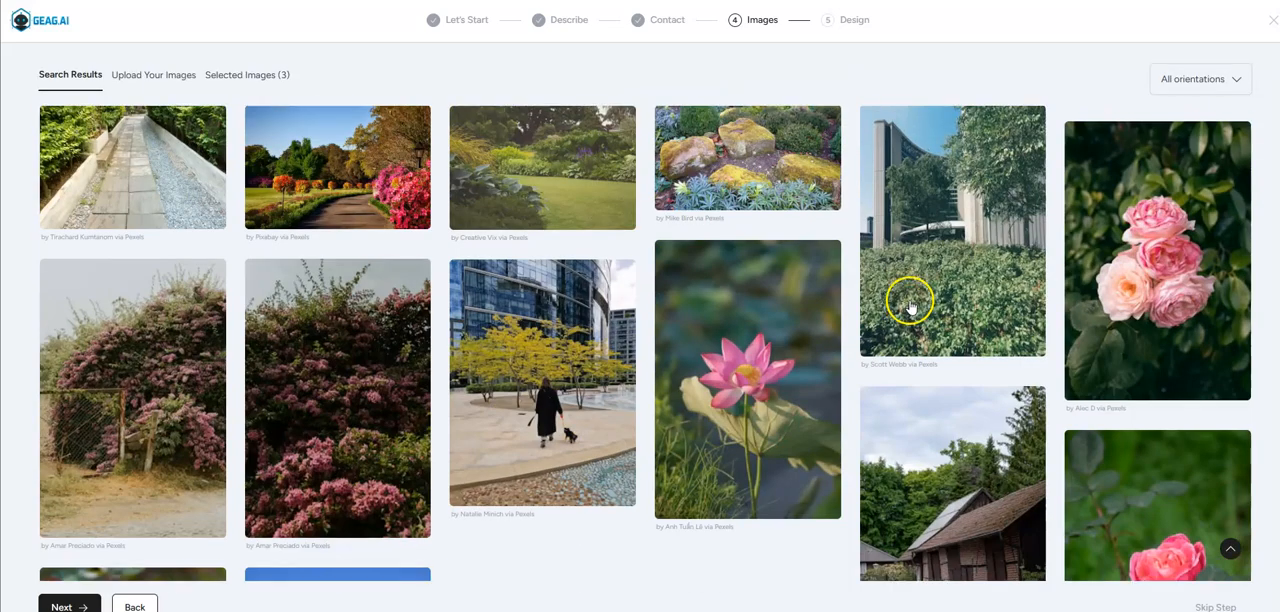
Upload five of the business's own landscaping photos and continue to the design choice.
scroll(920, 310, "up", 3)
left_click(155, 171)
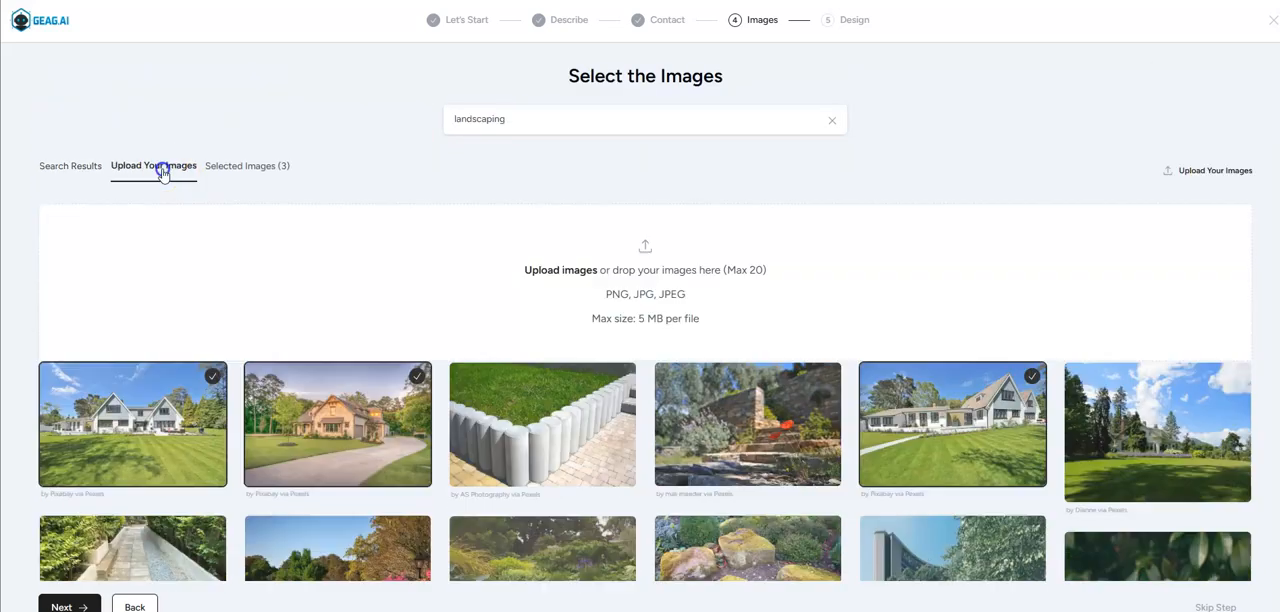
left_click(1201, 171)
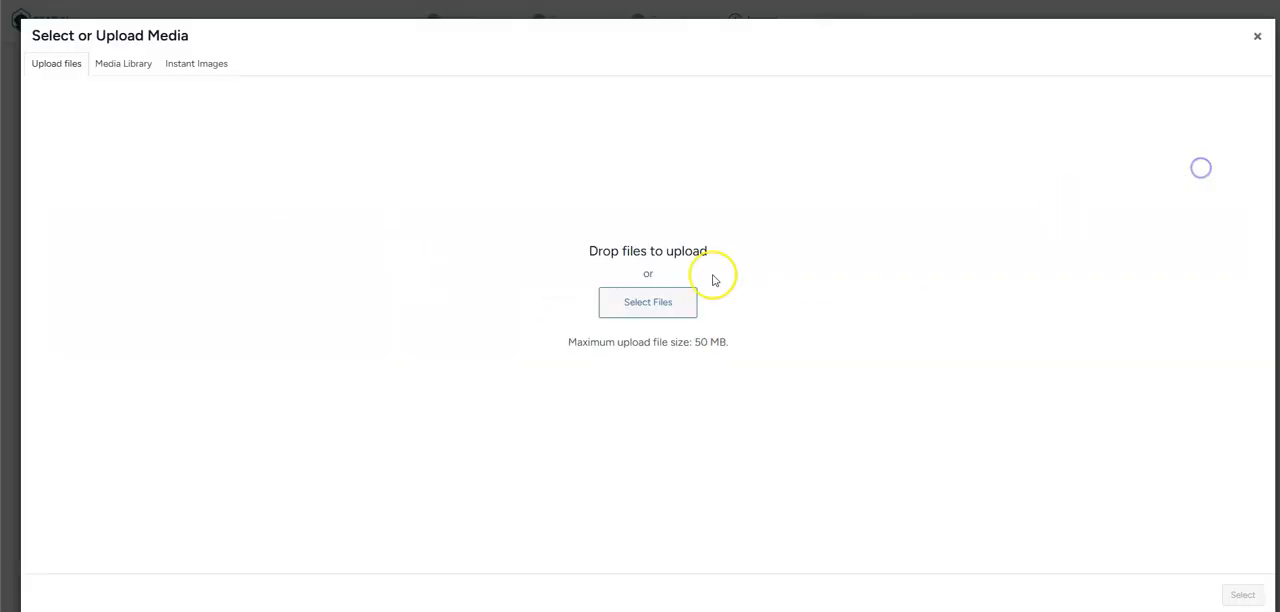
left_click(627, 310)
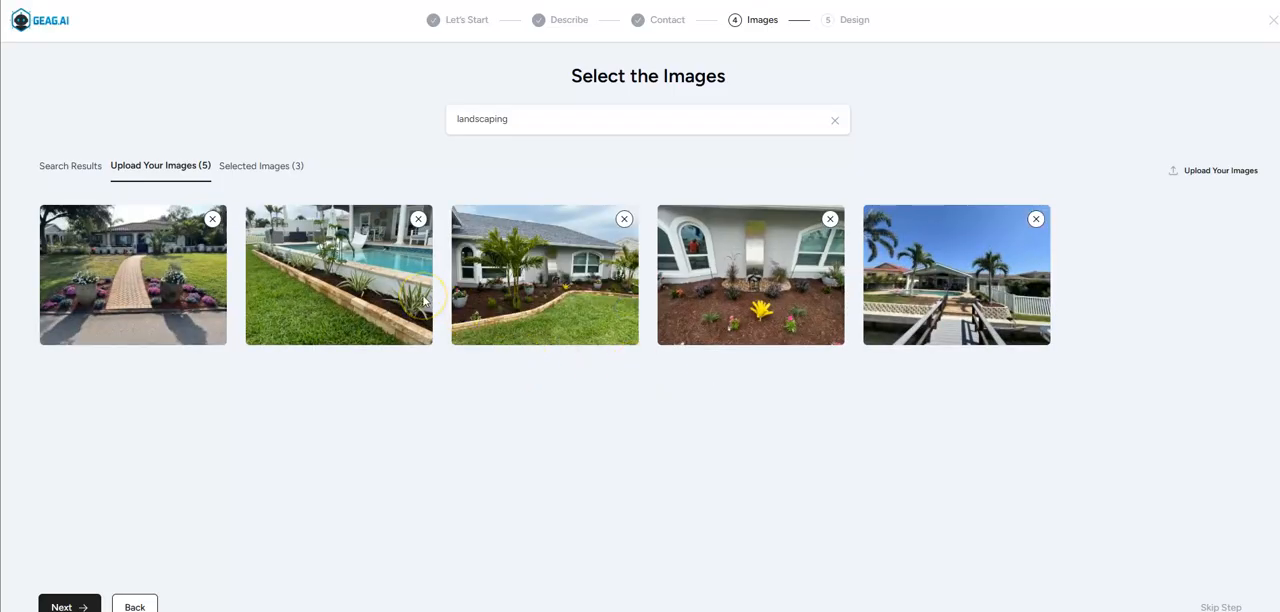
left_click(71, 604)
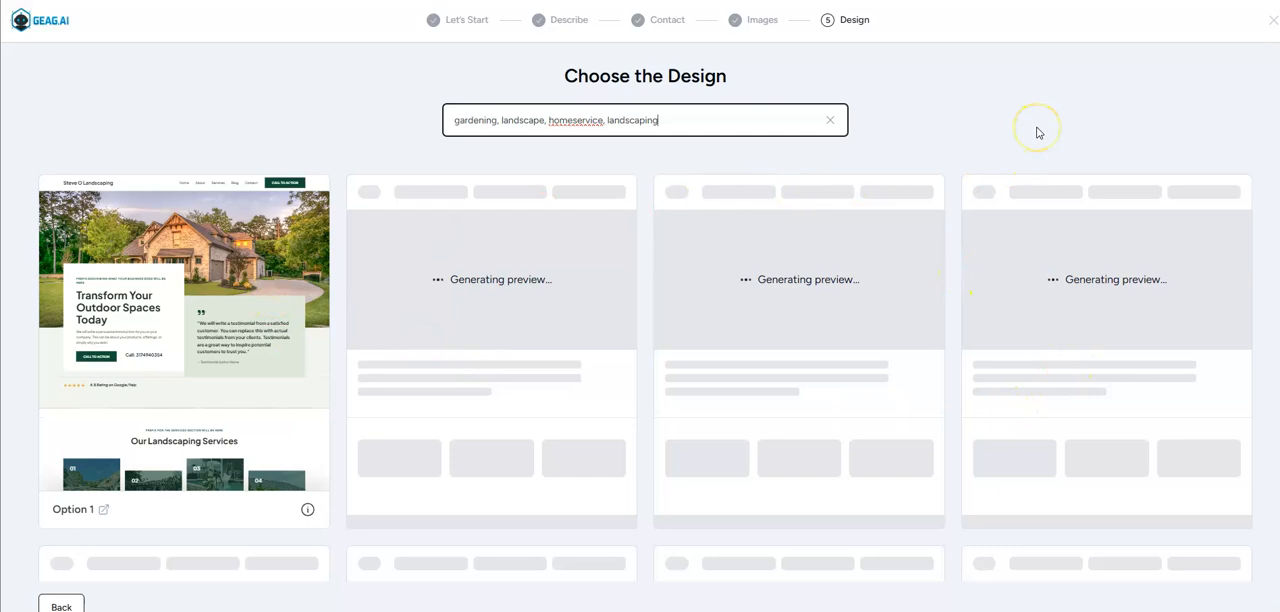
Browse the generated website designs from Option 1 through Option 36 to compare their layouts.
scroll(1037, 132, "down", 5)
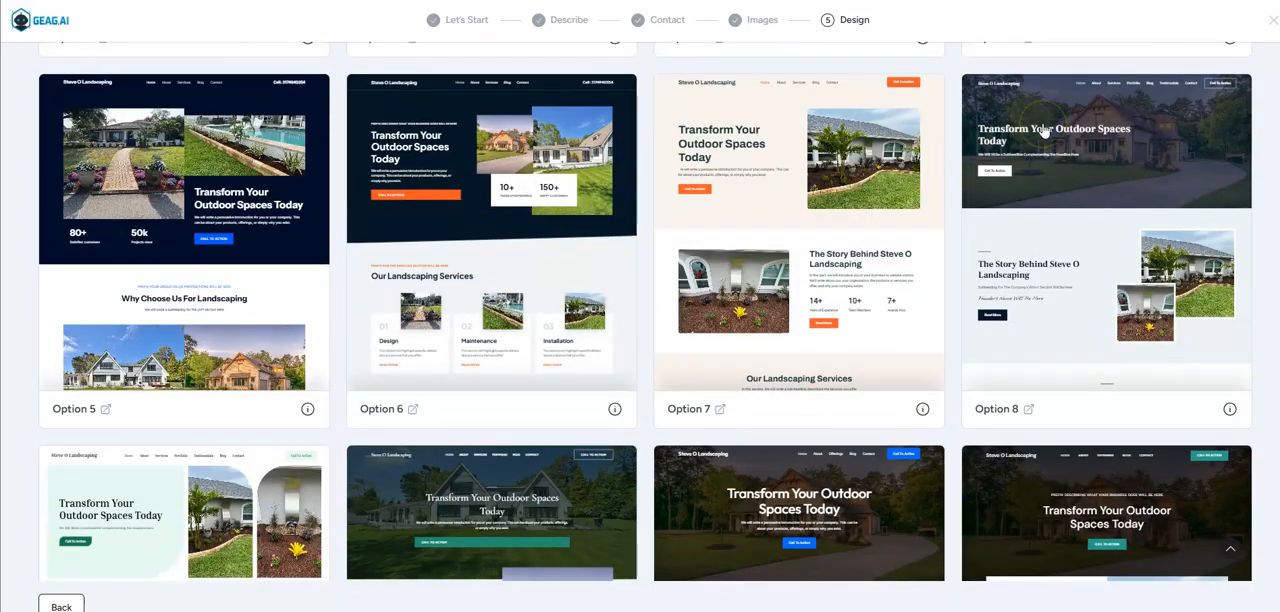
scroll(1044, 131, "down", 4)
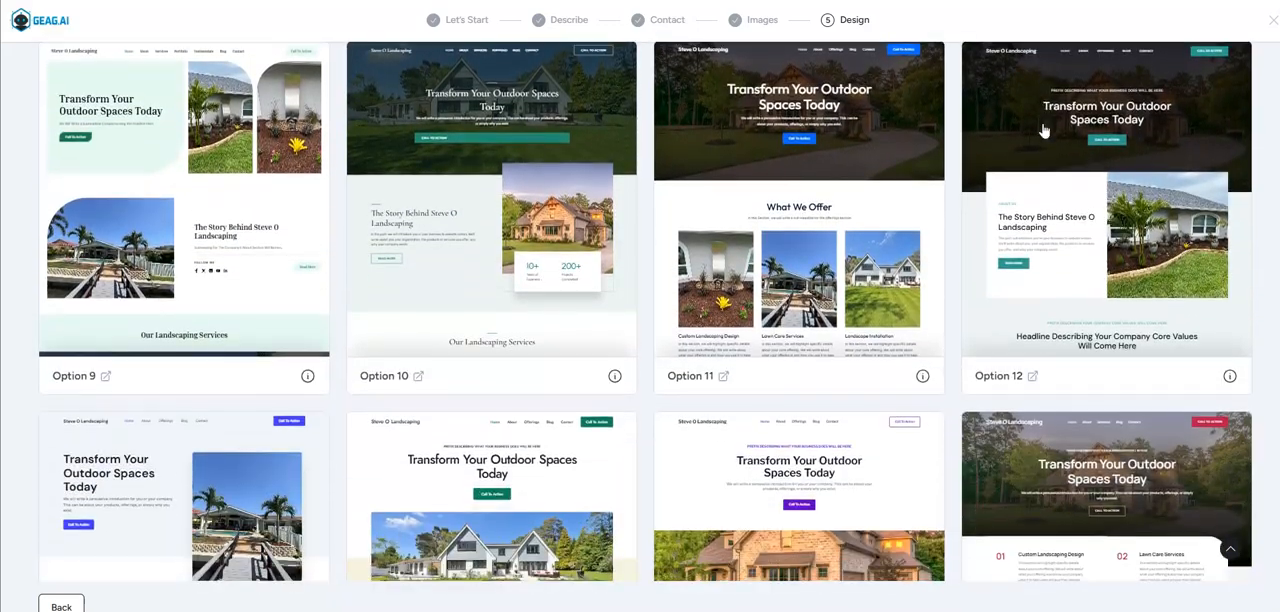
scroll(1044, 131, "down", 6)
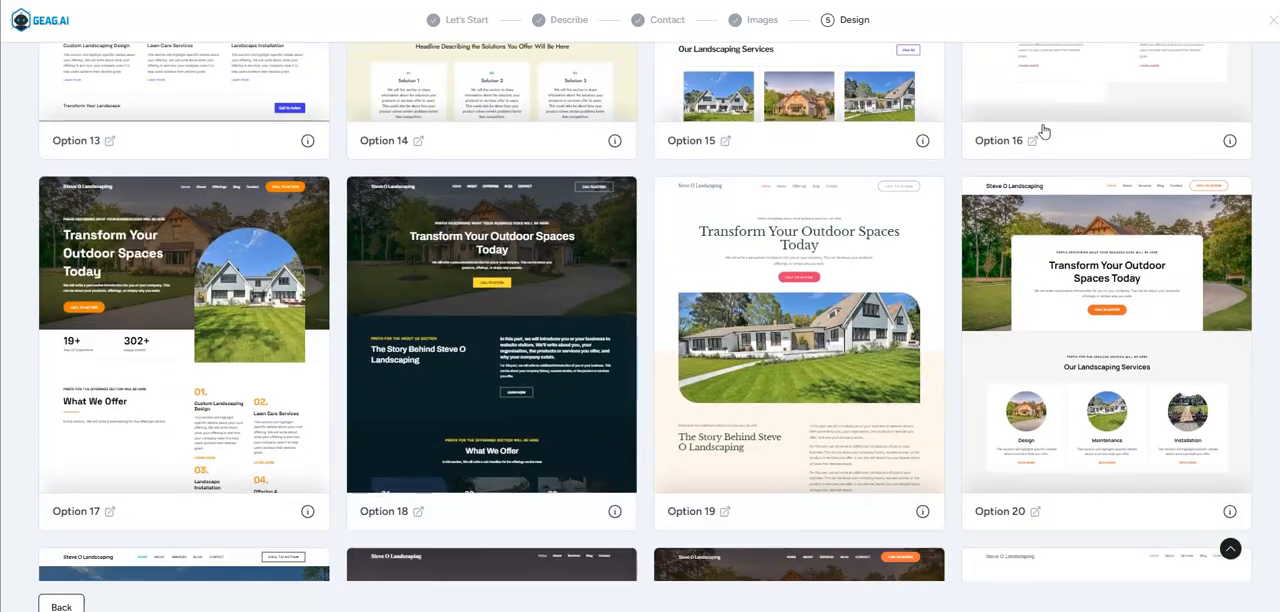
scroll(1044, 131, "down", 9)
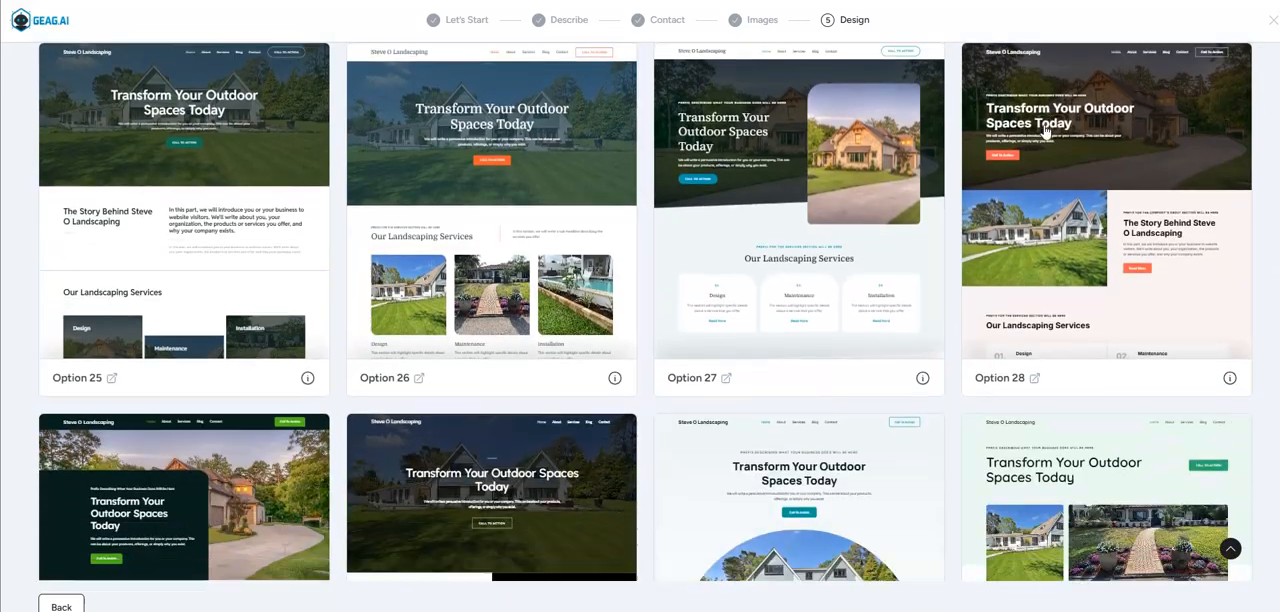
scroll(1044, 131, "down", 5)
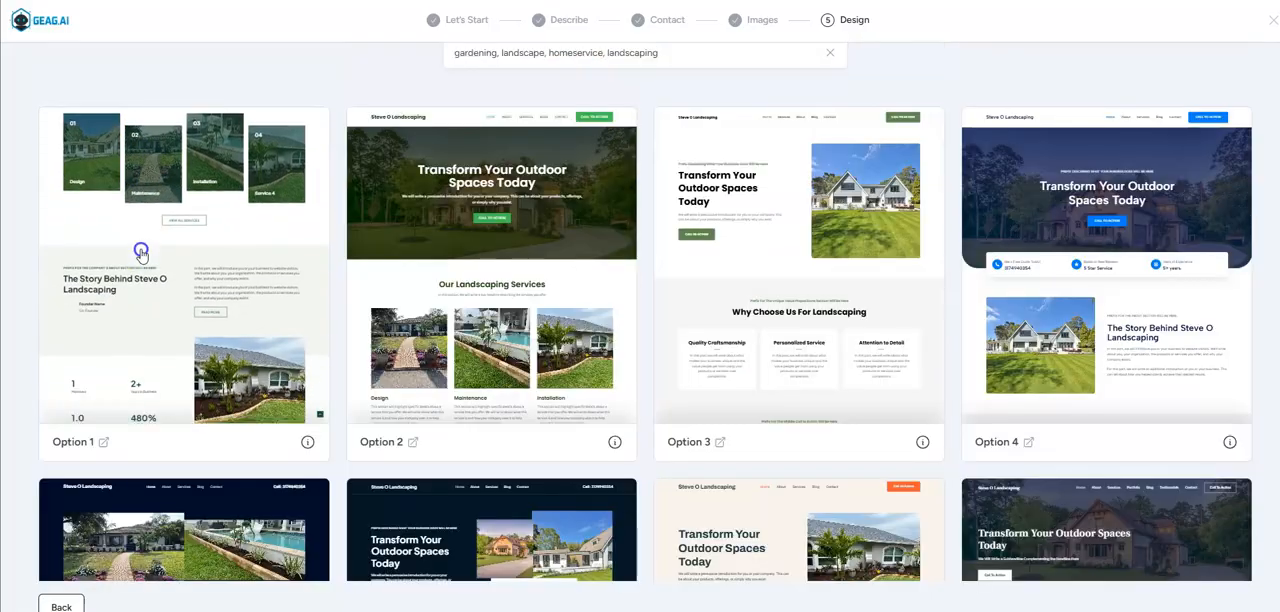
left_click(140, 250)
left_click(43, 452)
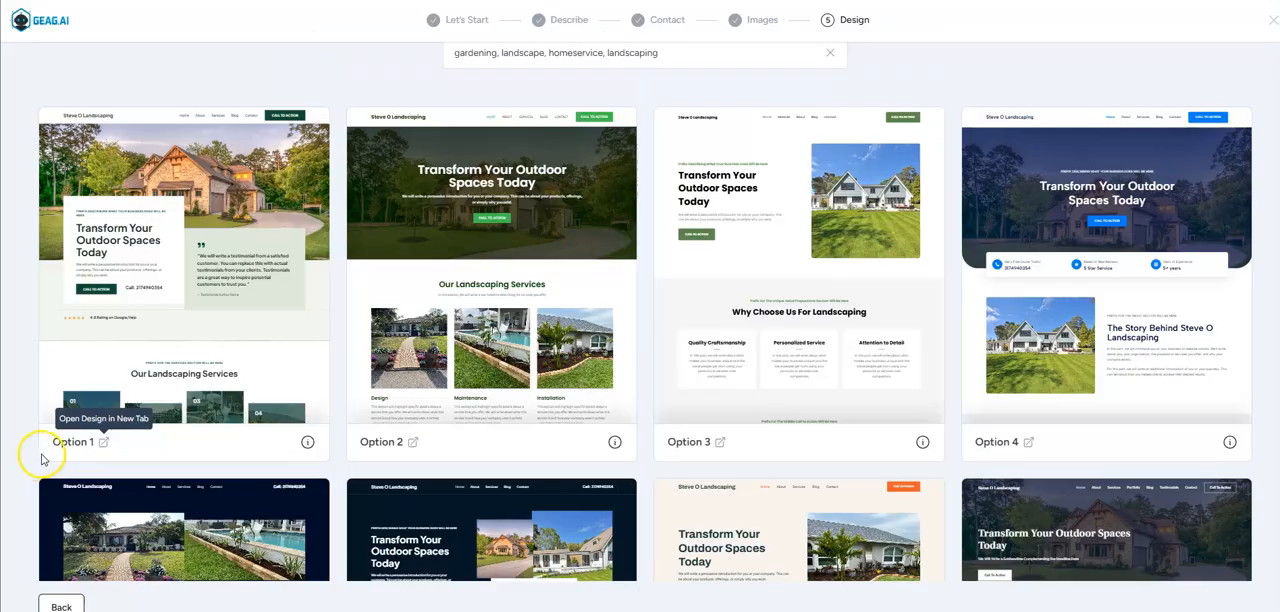
Open design Option 1 and review the preview of its home page.
left_click(104, 444)
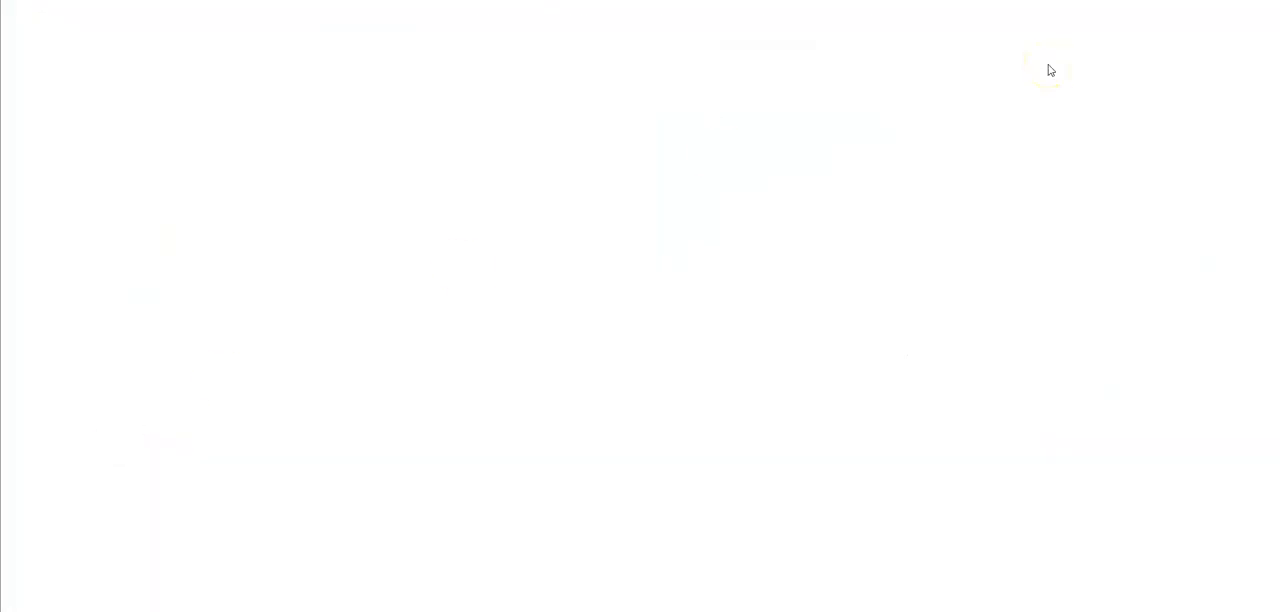
scroll(1207, 72, "down", 5)
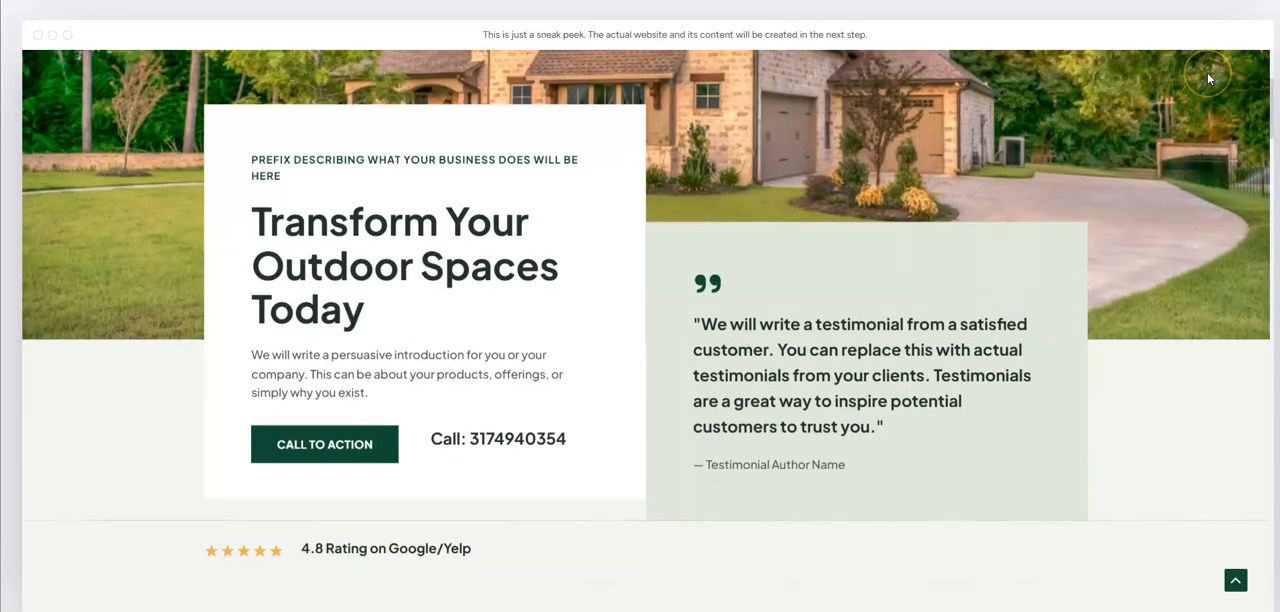
scroll(1208, 78, "down", 4)
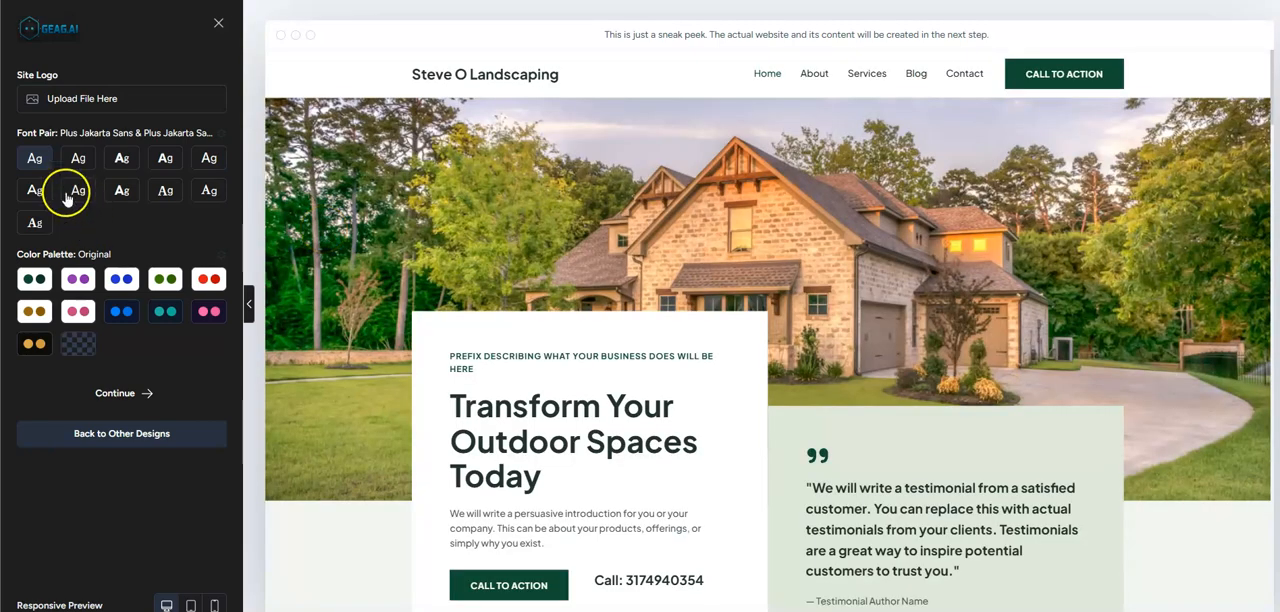
Apply the Lexend & DM Sans font pair to the design.
left_click(126, 167)
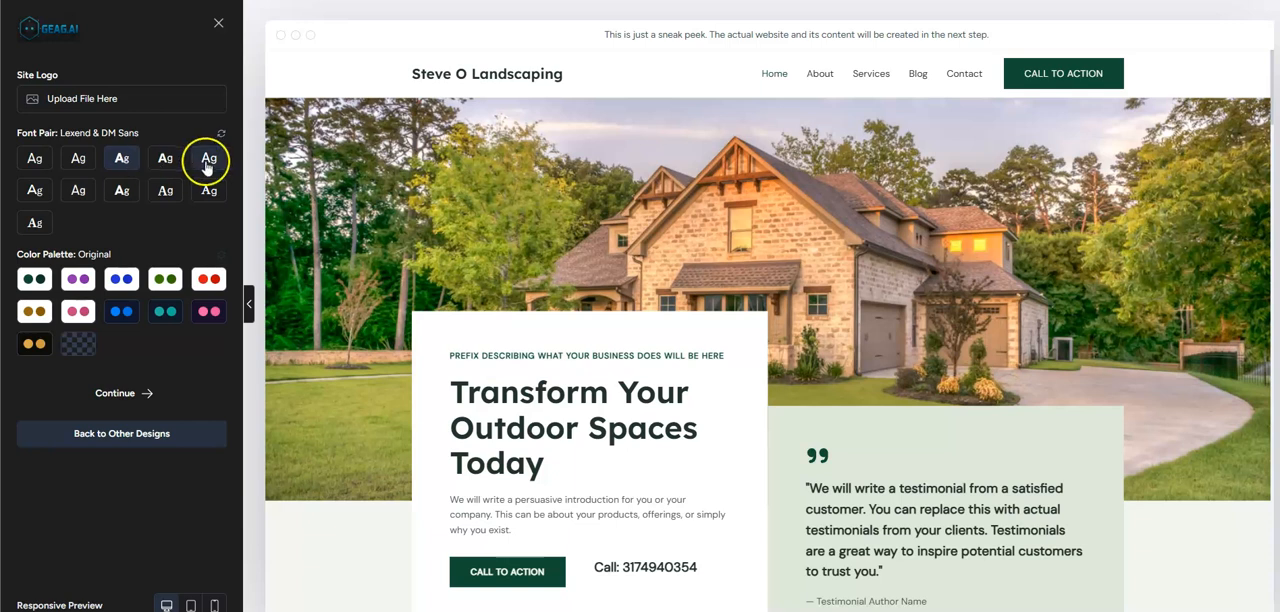
left_click(74, 200)
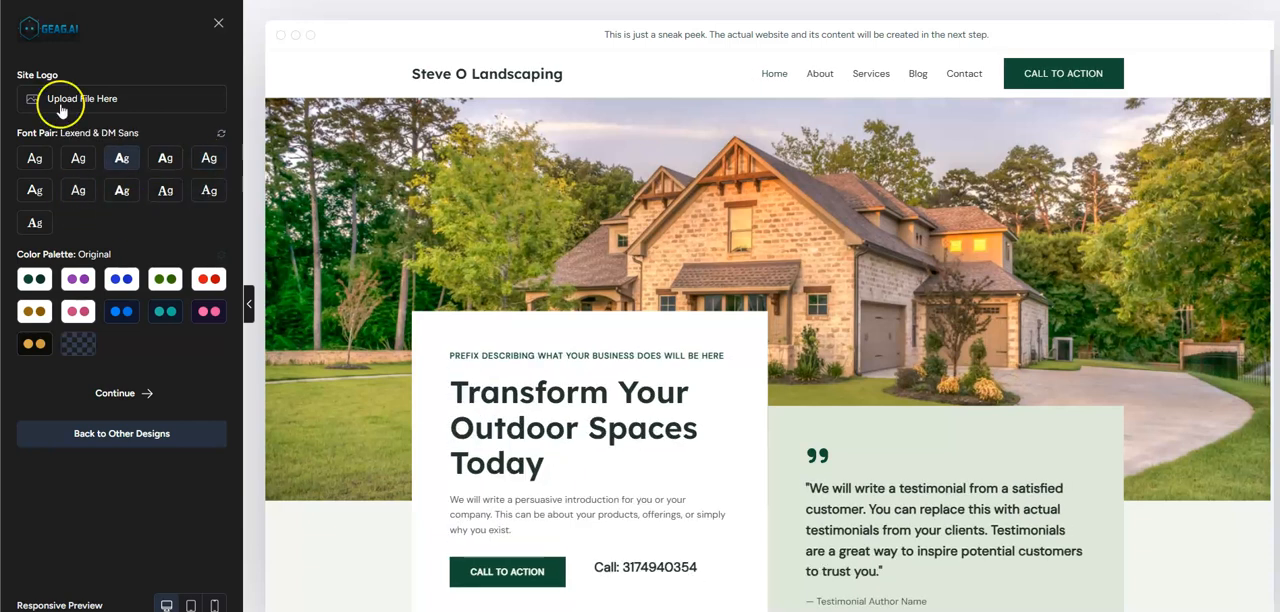
Try several alternative color palettes on the design, including Style 9, and return to the original palette.
left_click(208, 279)
left_click(209, 310)
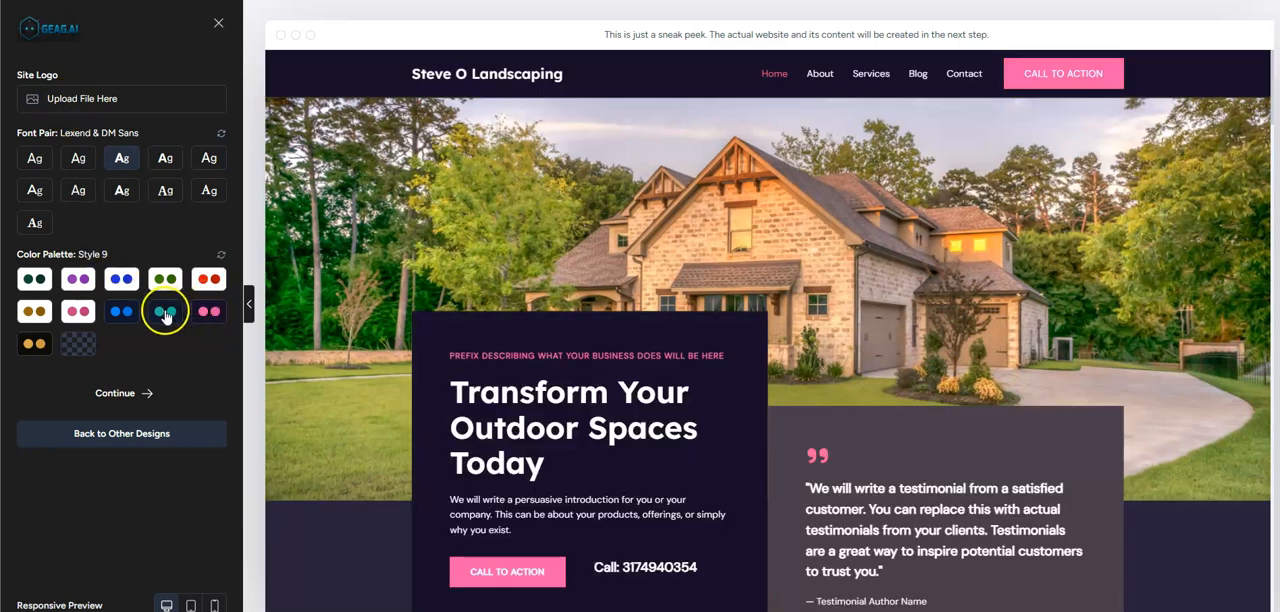
left_click(166, 313)
left_click(78, 343)
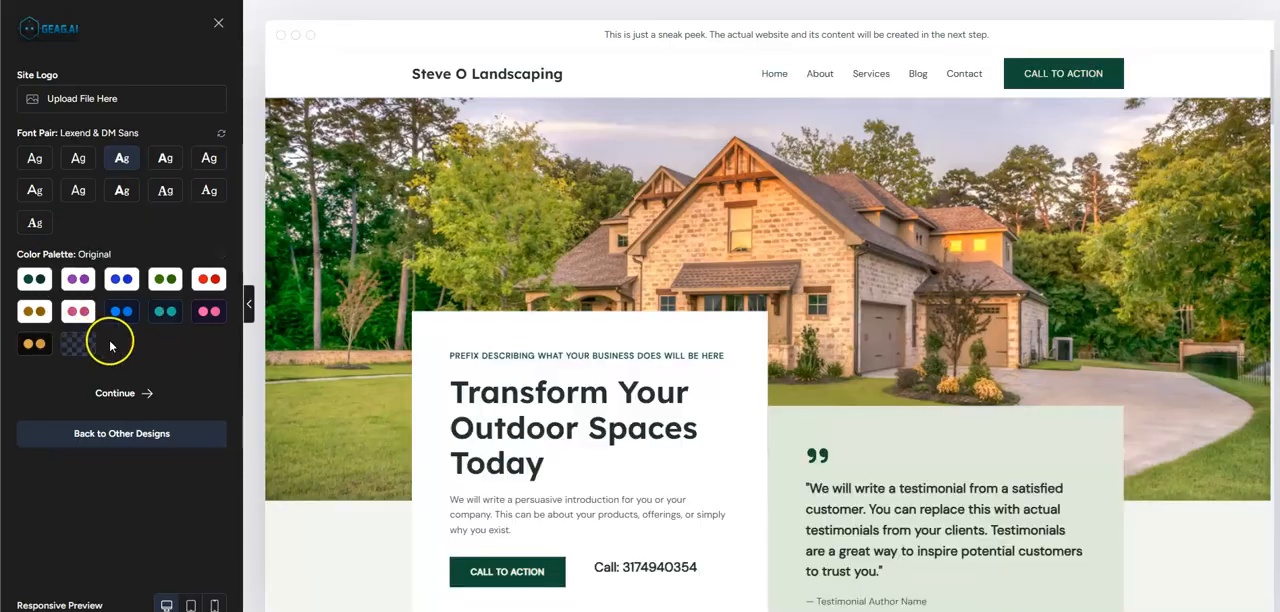
Continue to the features and enable eCommerce with WooCommerce, Appointment & Bookings, Automation & Integrations and Free Live Chat.
left_click(118, 392)
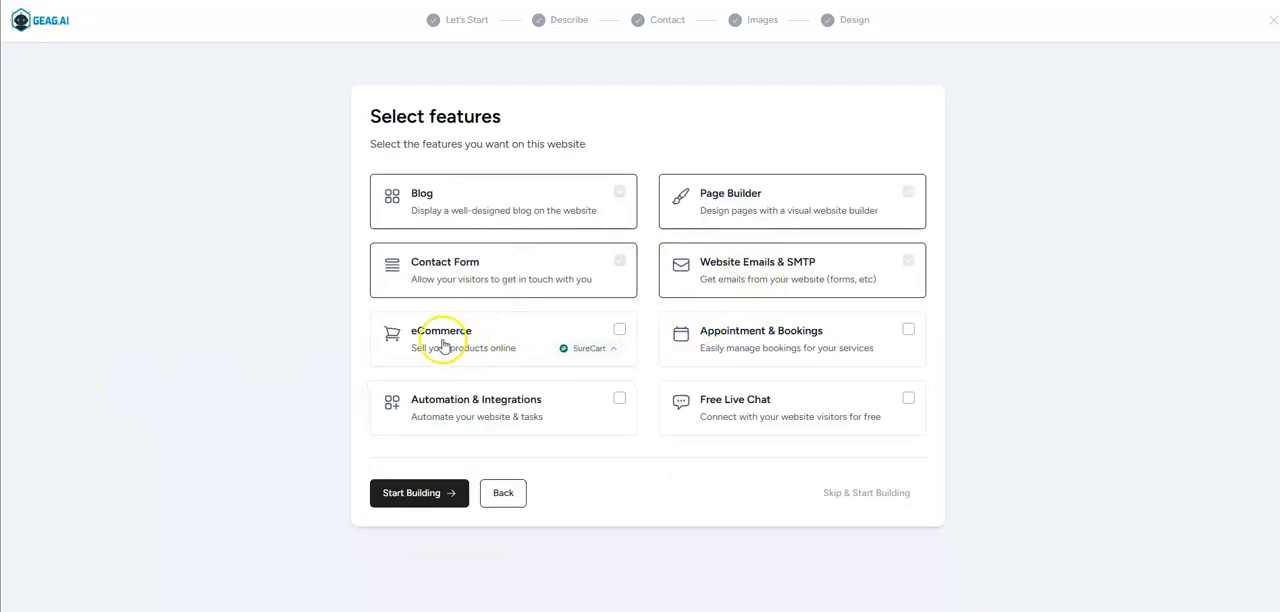
left_click(596, 353)
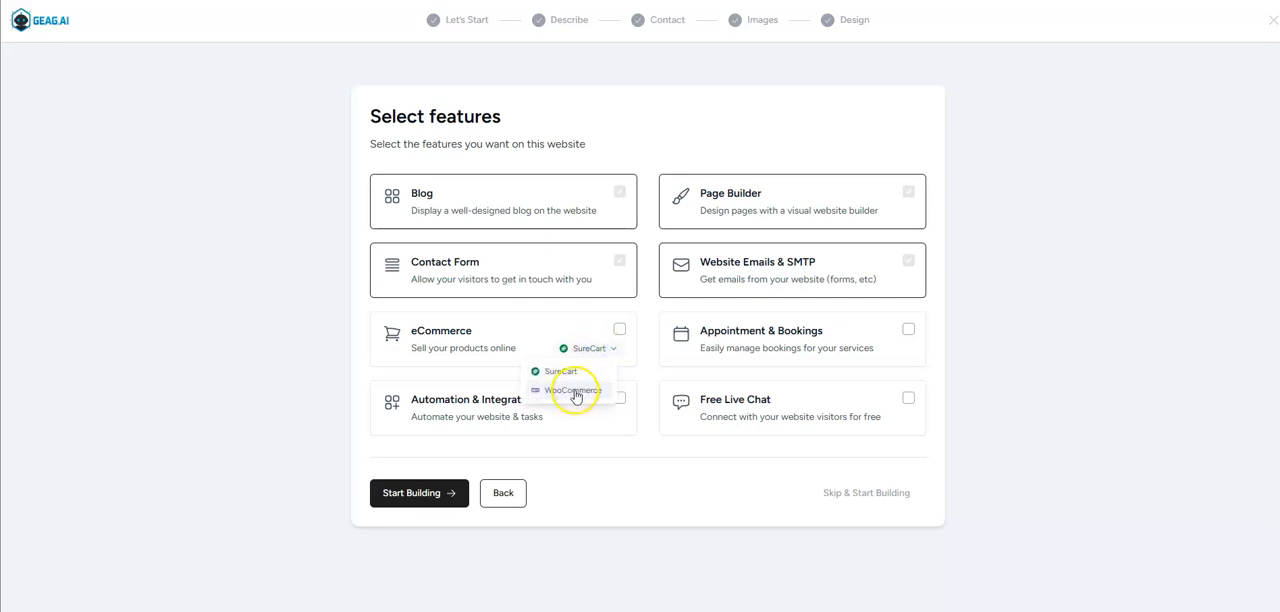
left_click(574, 390)
left_click(619, 329)
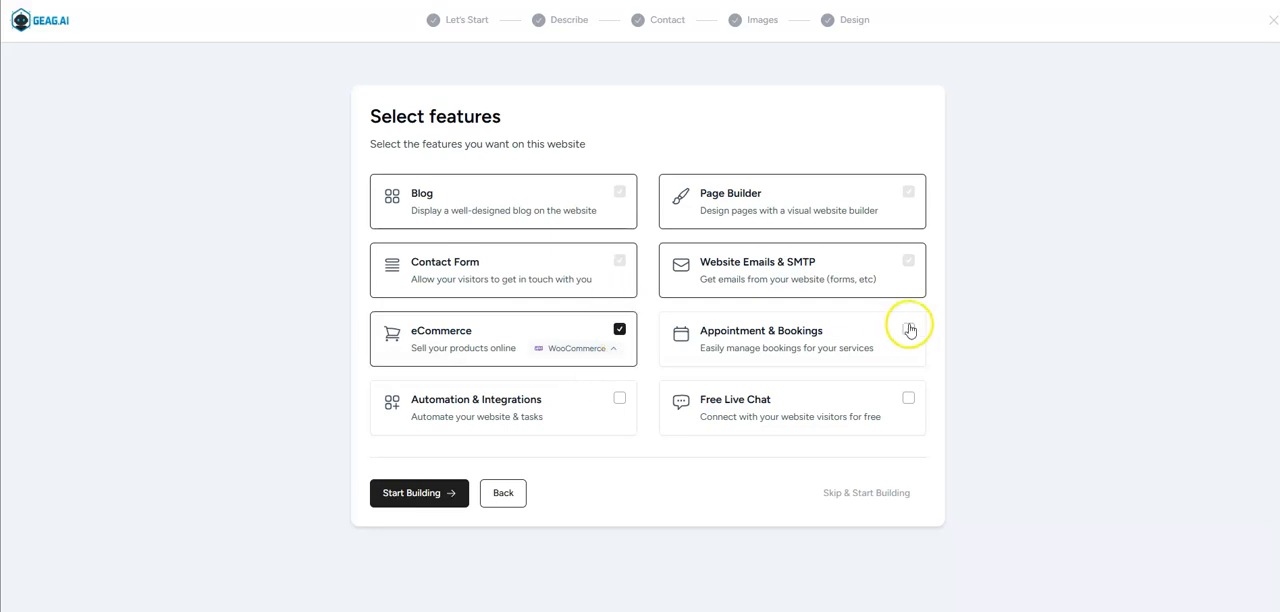
left_click(908, 329)
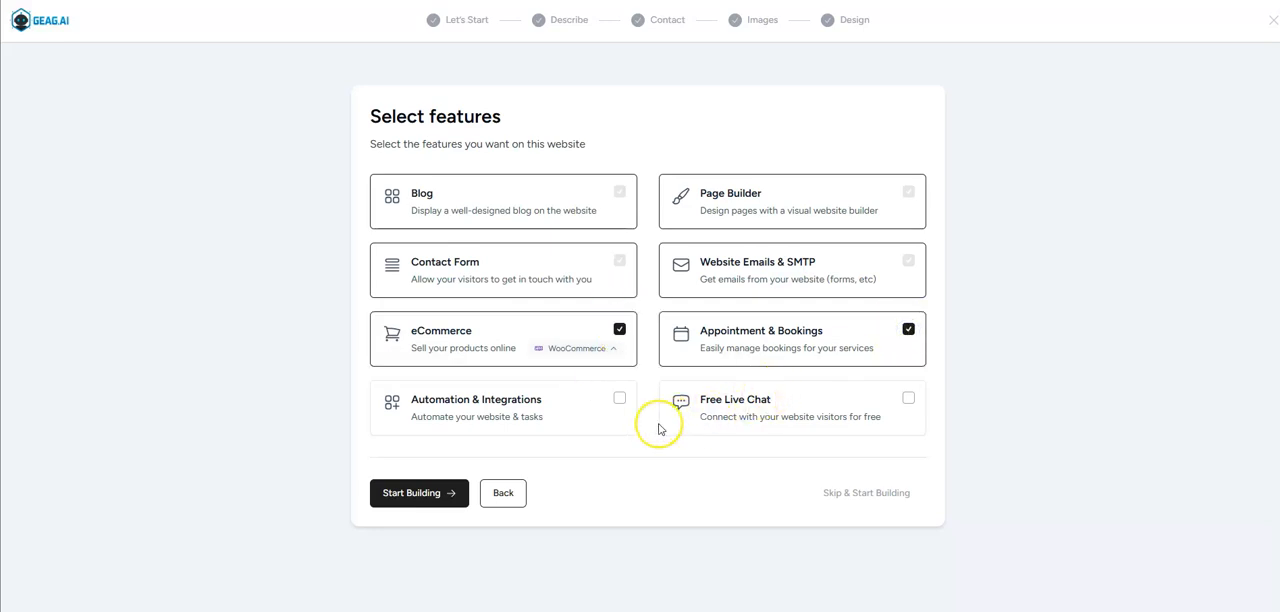
left_click(586, 424)
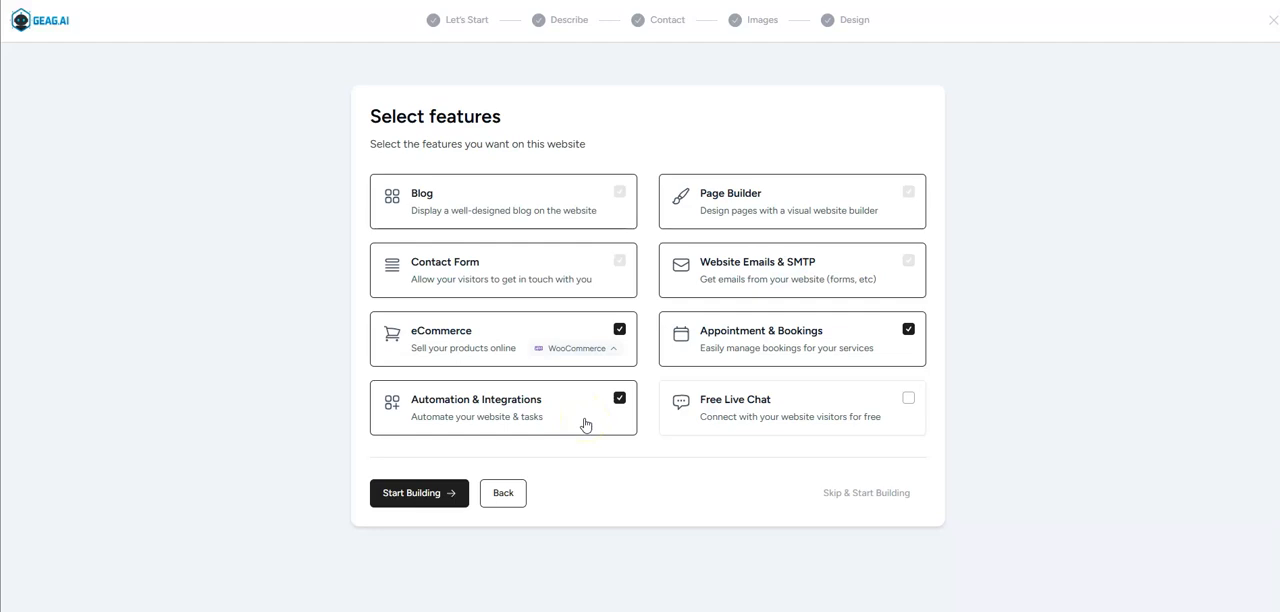
left_click(803, 430)
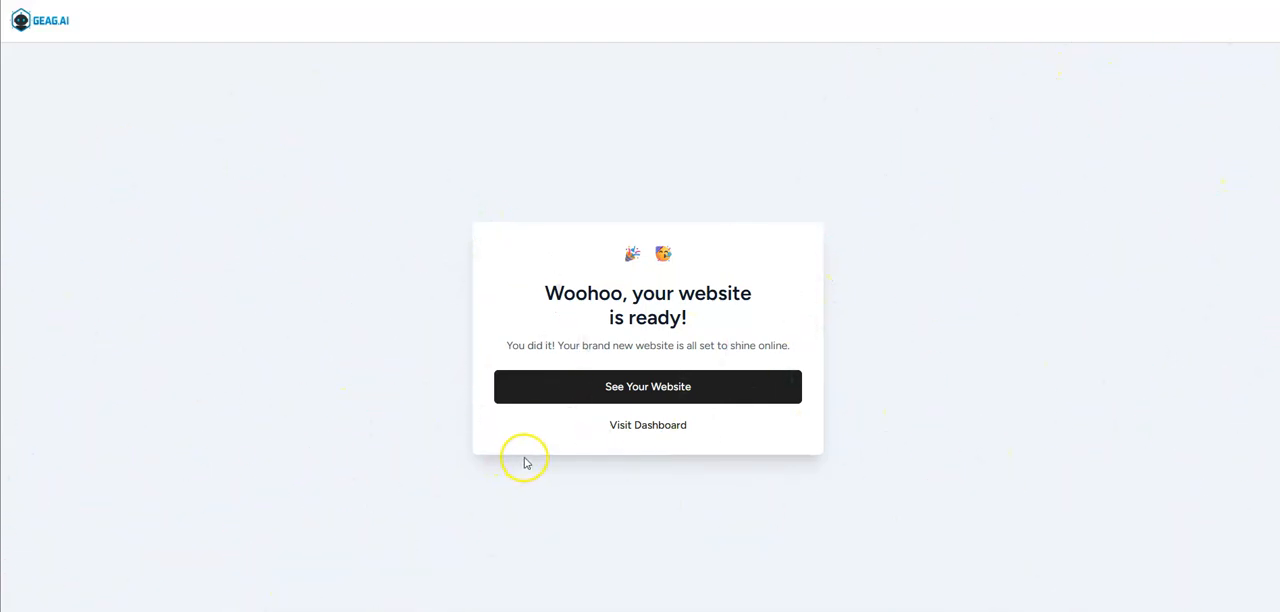
Open the finished website and examine its home page, from the hero section through services and testimonials to the project gallery.
left_click(690, 391)
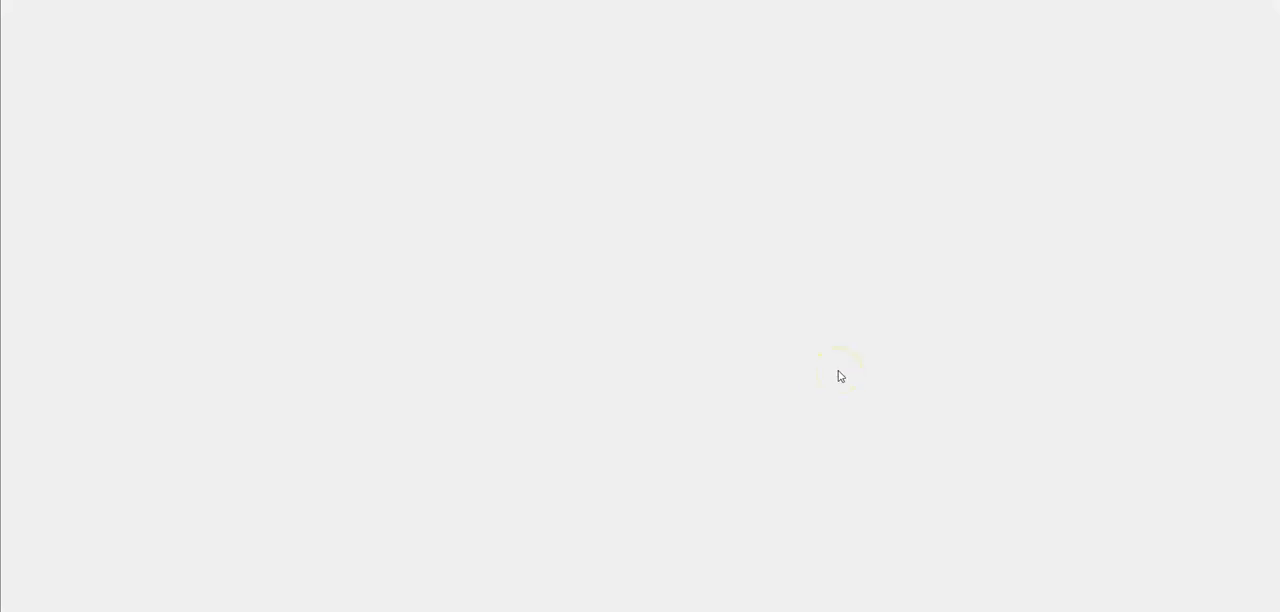
scroll(828, 208, "down", 4)
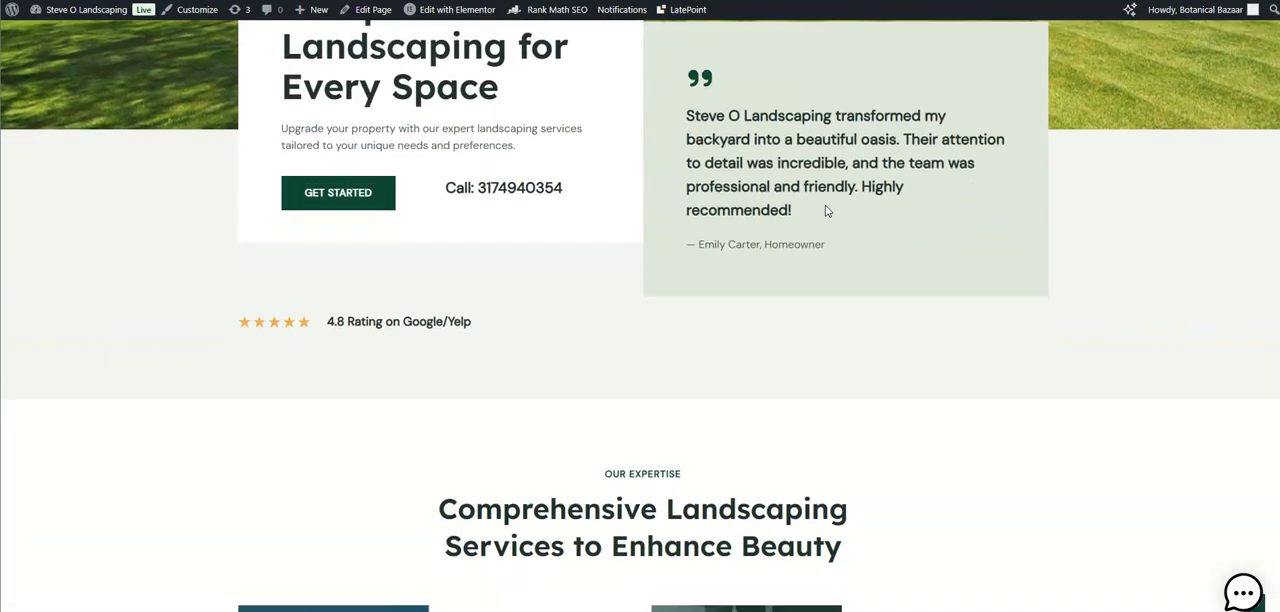
scroll(826, 210, "down", 5)
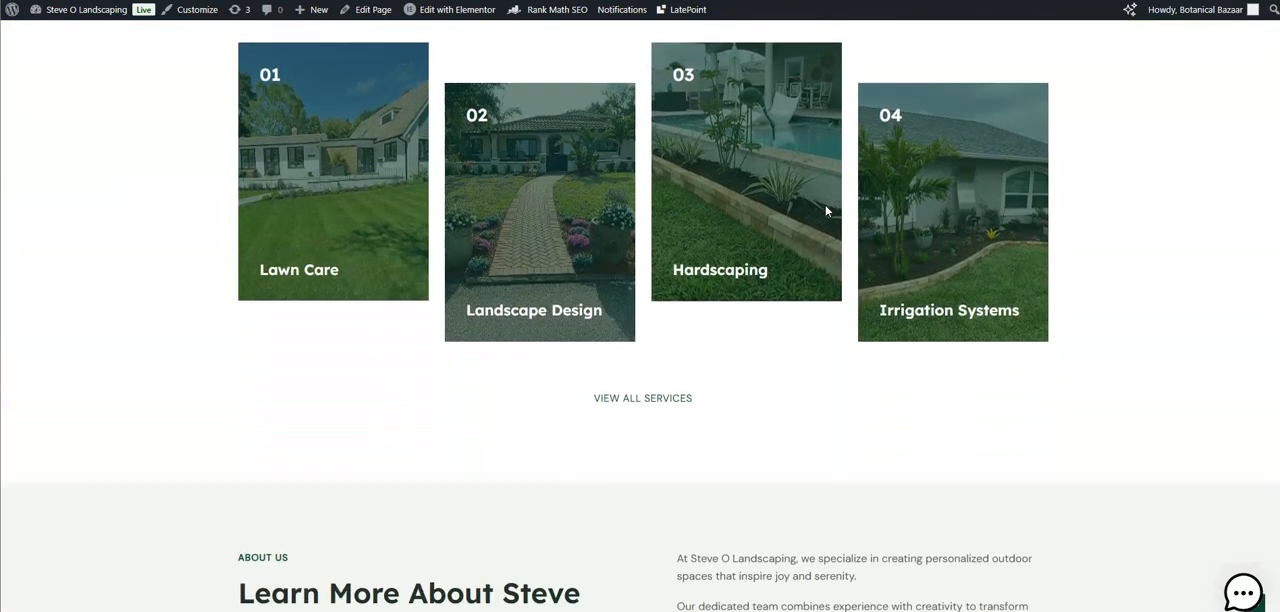
scroll(826, 210, "down", 4)
scroll(826, 210, "down", 5)
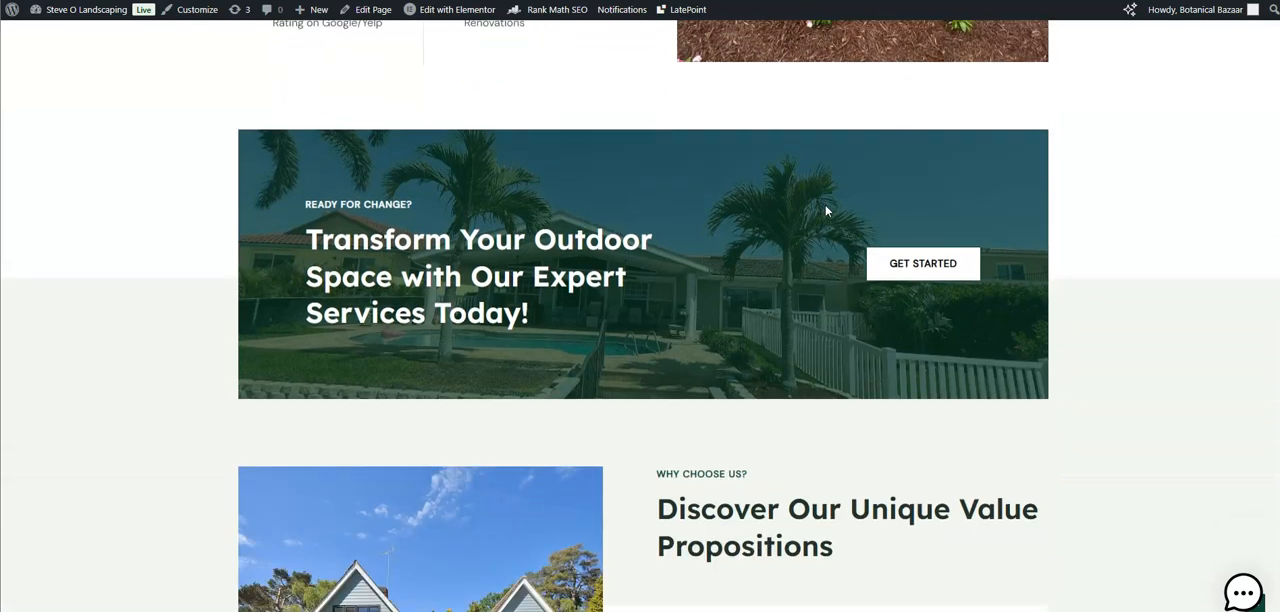
scroll(826, 210, "down", 5)
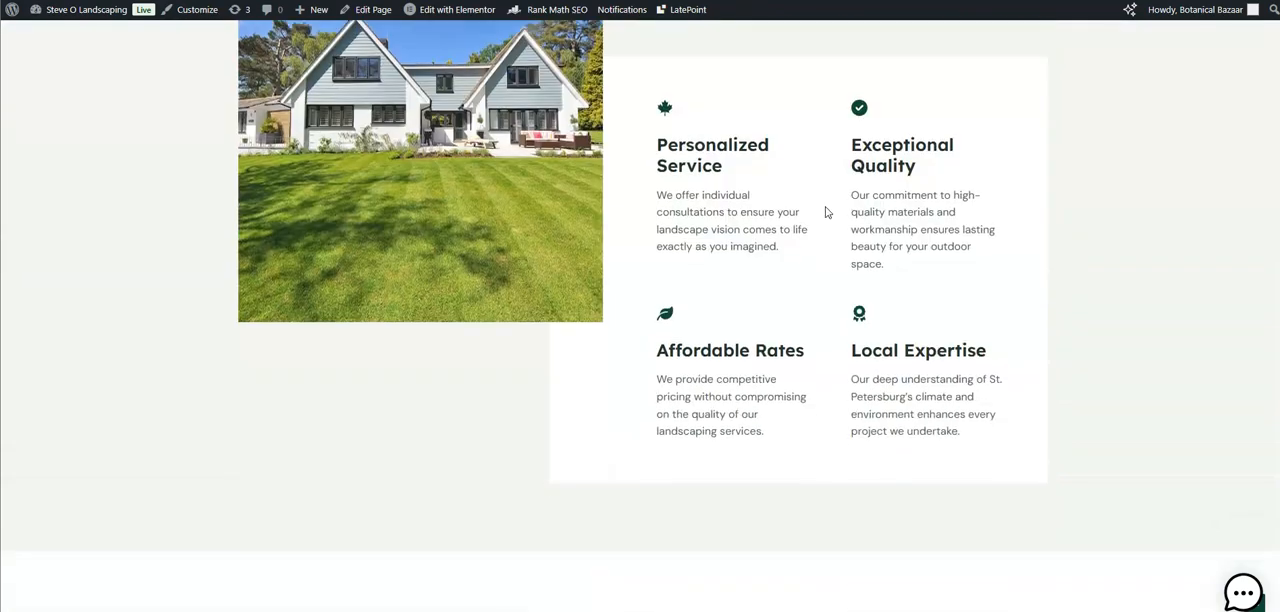
scroll(826, 210, "down", 5)
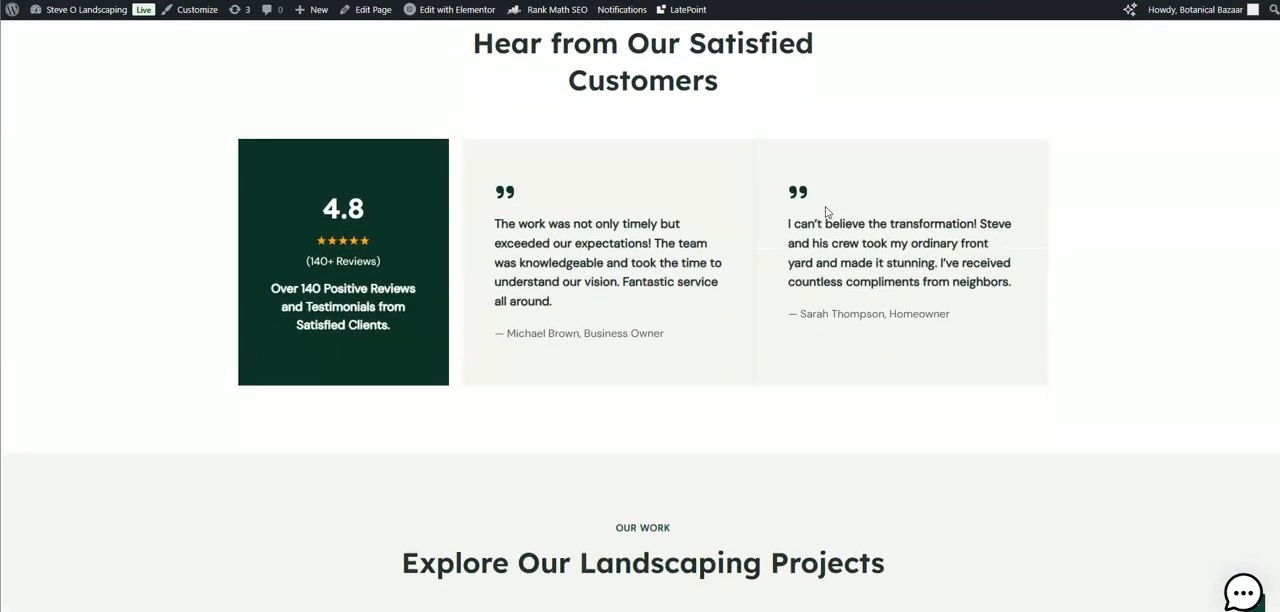
scroll(826, 211, "down", 2)
scroll(826, 214, "down", 6)
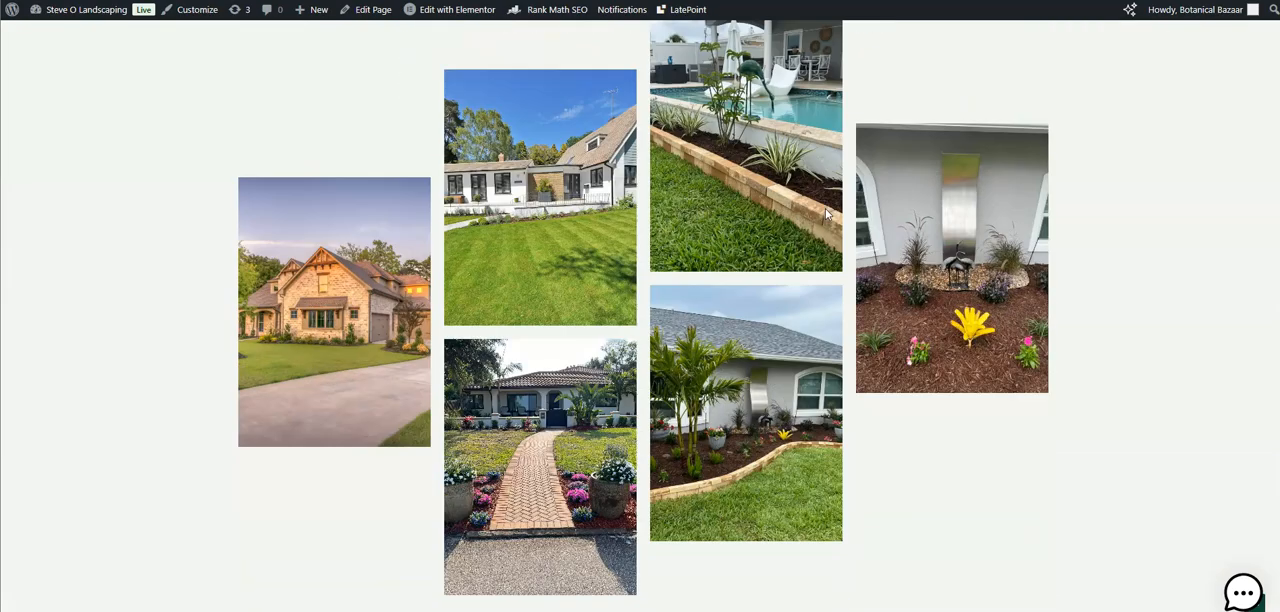
scroll(826, 209, "down", 2)
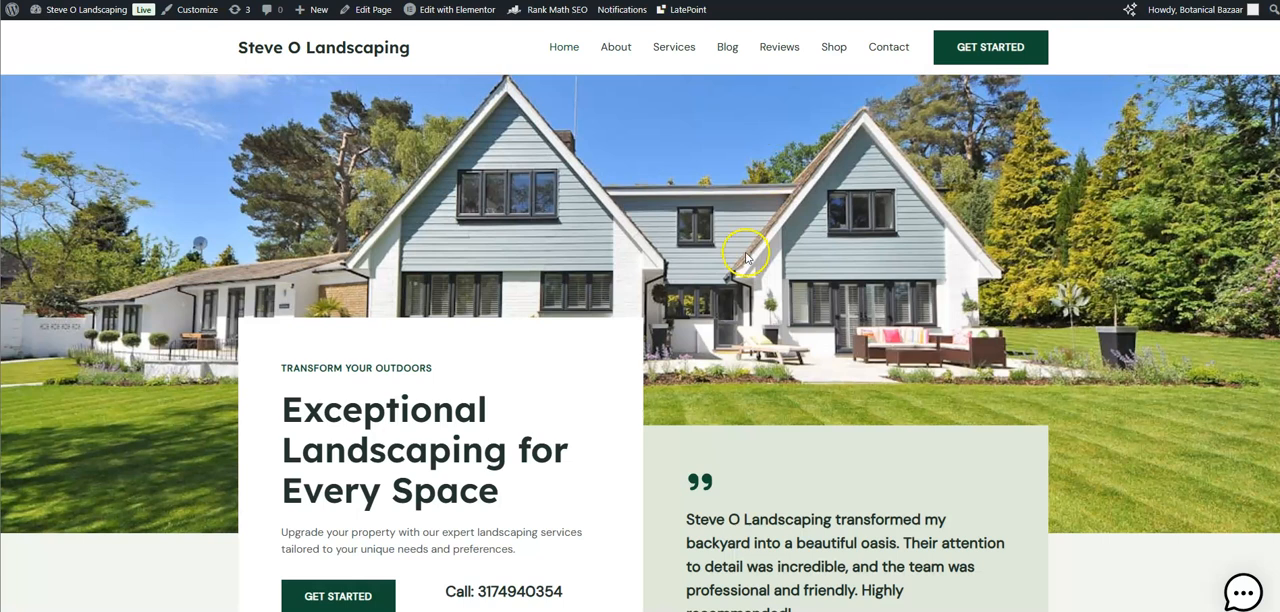
Ask the site's live chat "What are the best trees to plant in St. Petersburg FL" and read the reply to its end.
left_click(1243, 592)
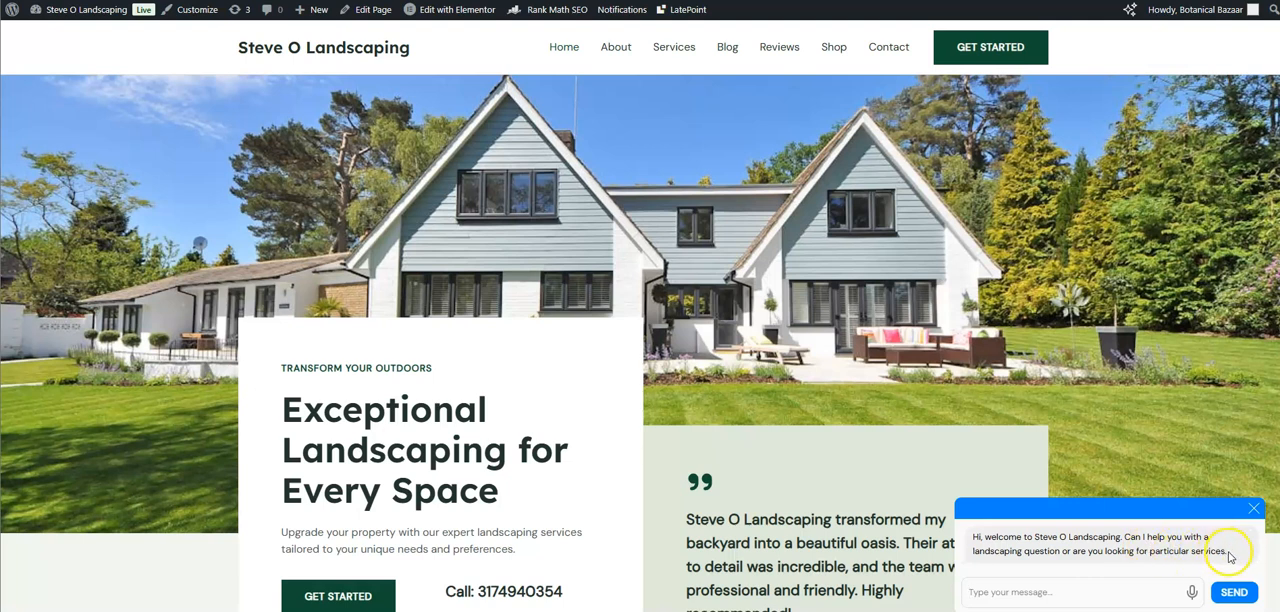
type("What are the best trees to plant in St. Petersburg Fl")
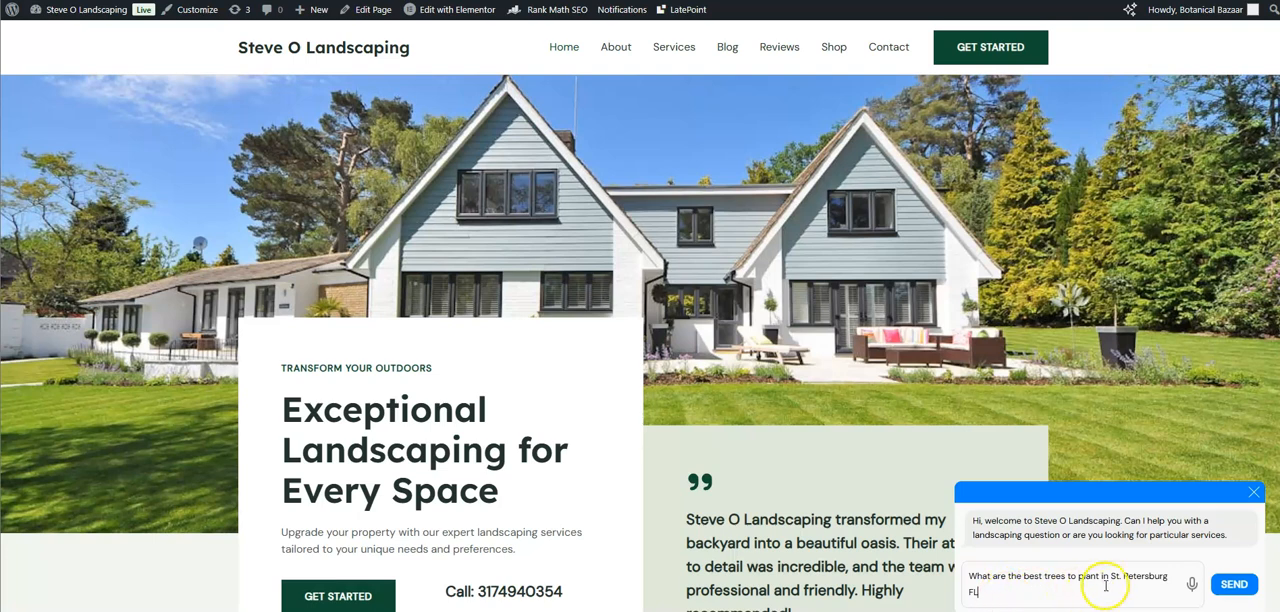
left_click(1236, 584)
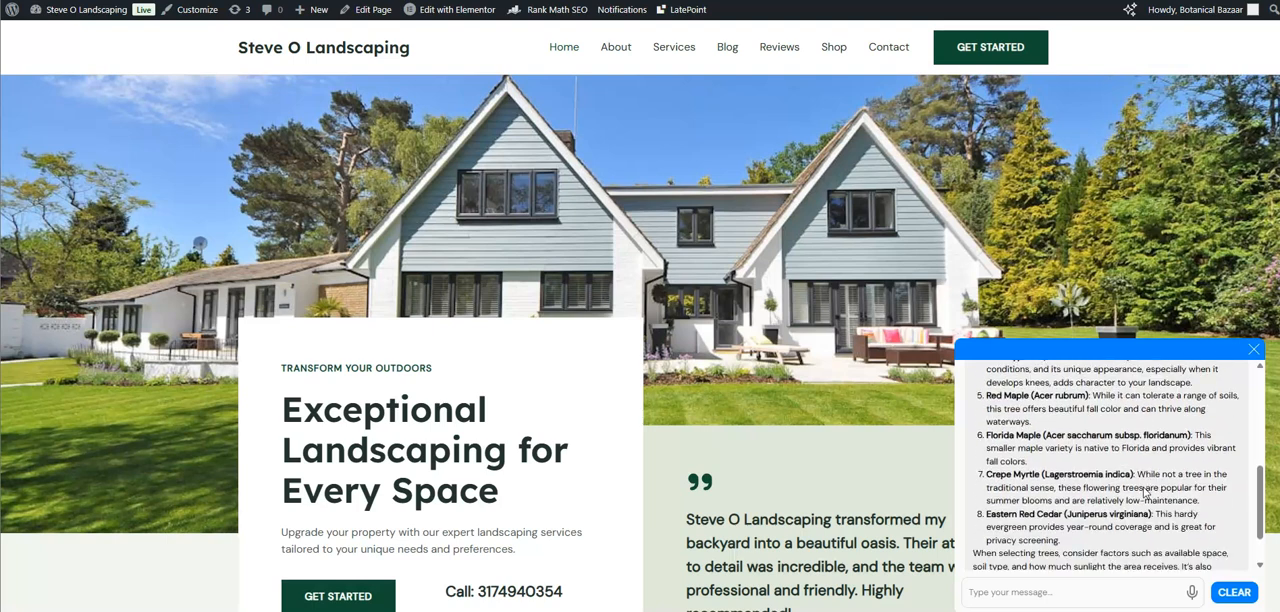
scroll(1146, 488, "down", 1)
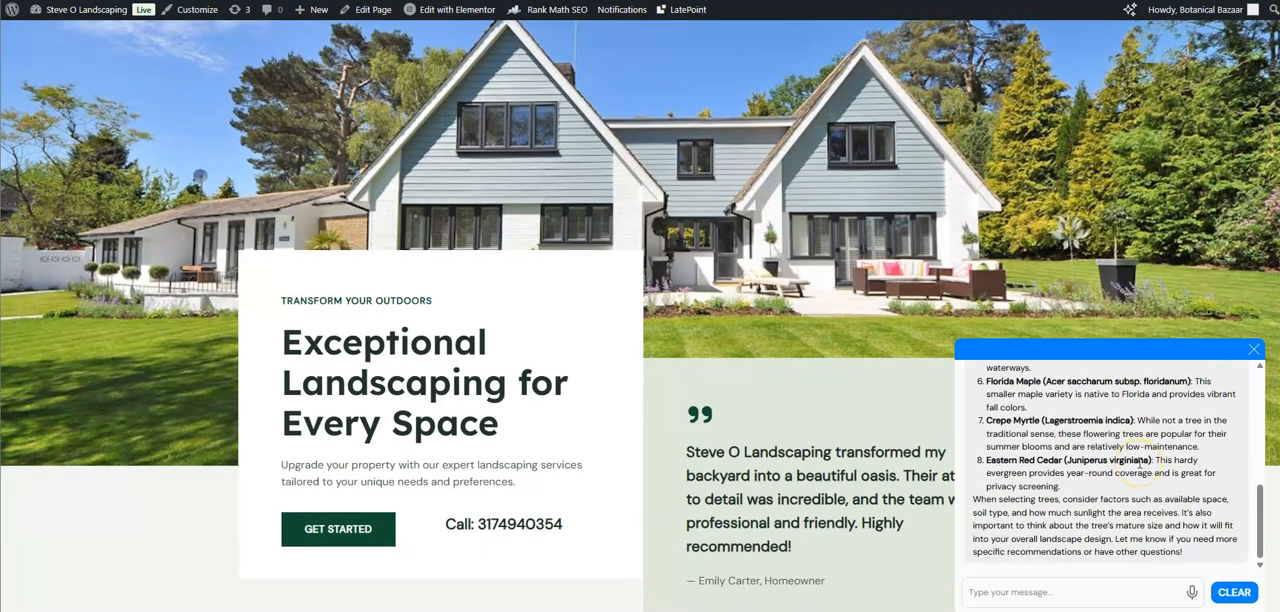
Examine the content of the About page and the post listing on the Blog page.
scroll(853, 166, "down", 10)
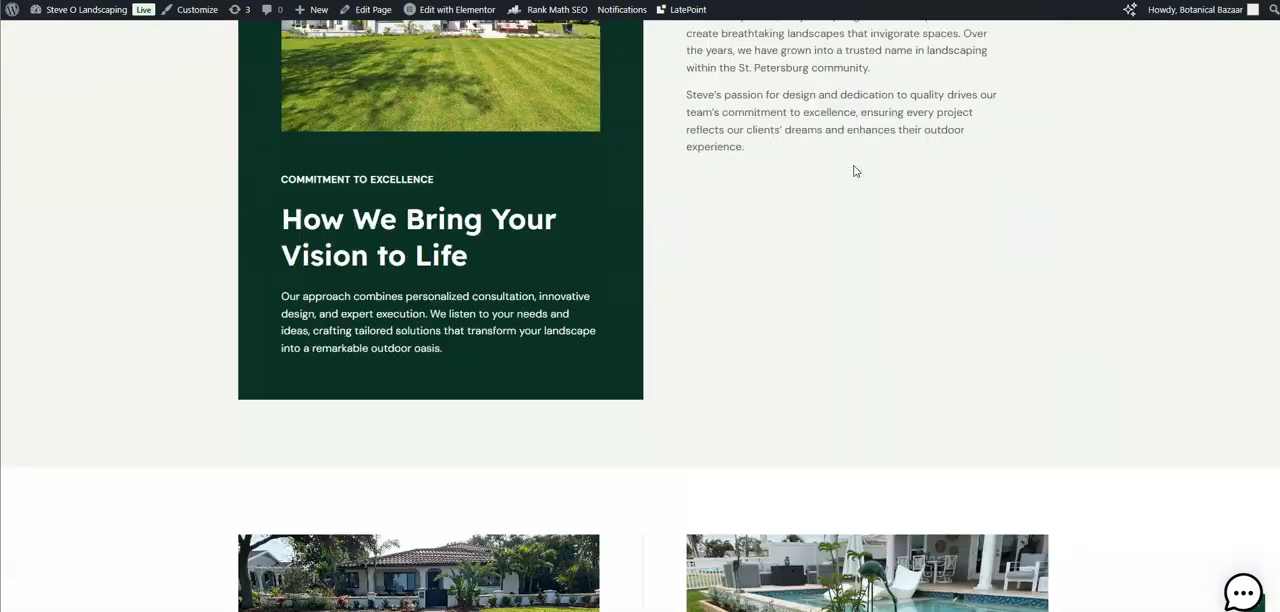
scroll(855, 171, "down", 5)
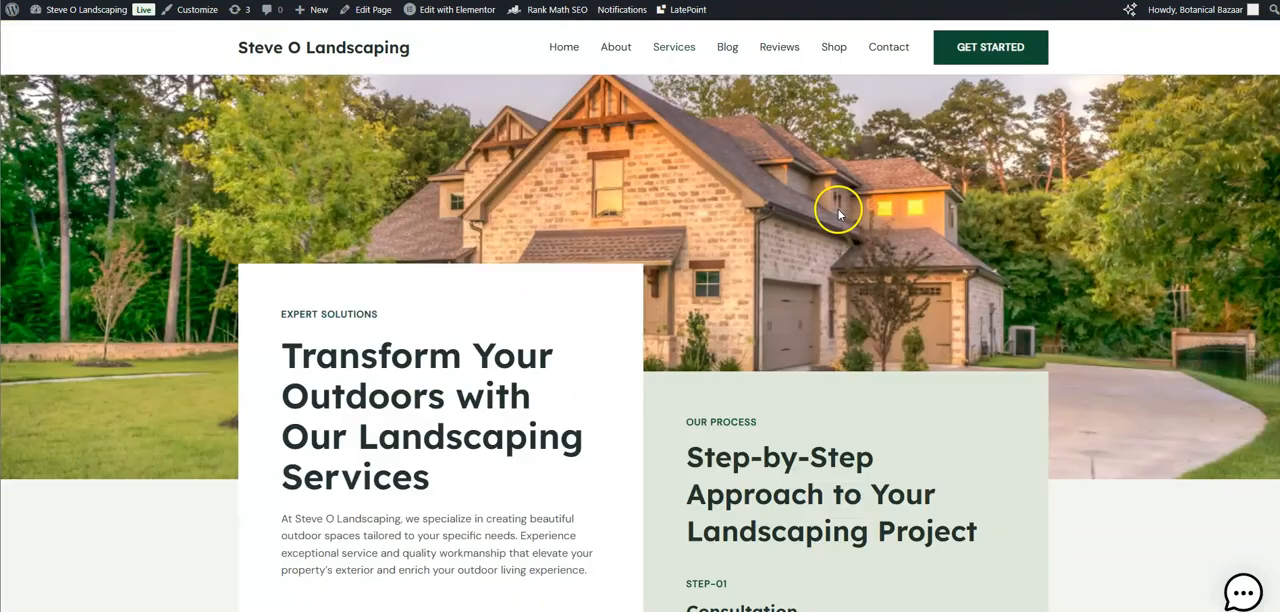
scroll(838, 213, "down", 8)
scroll(669, 166, "down", 10)
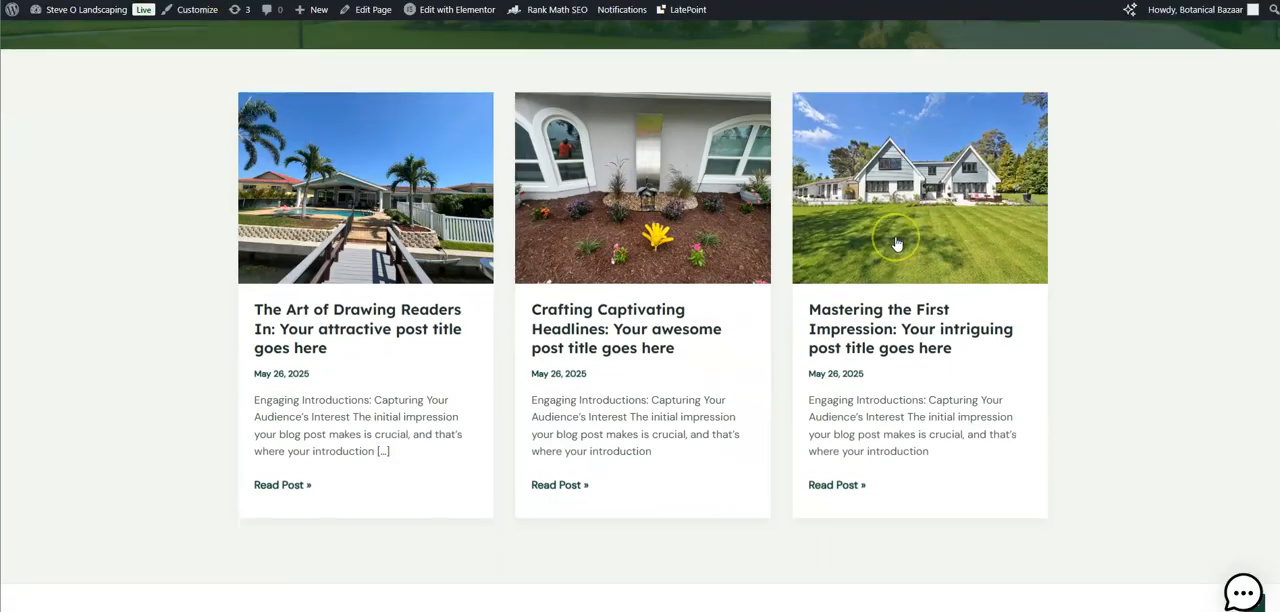
scroll(896, 243, "down", 1)
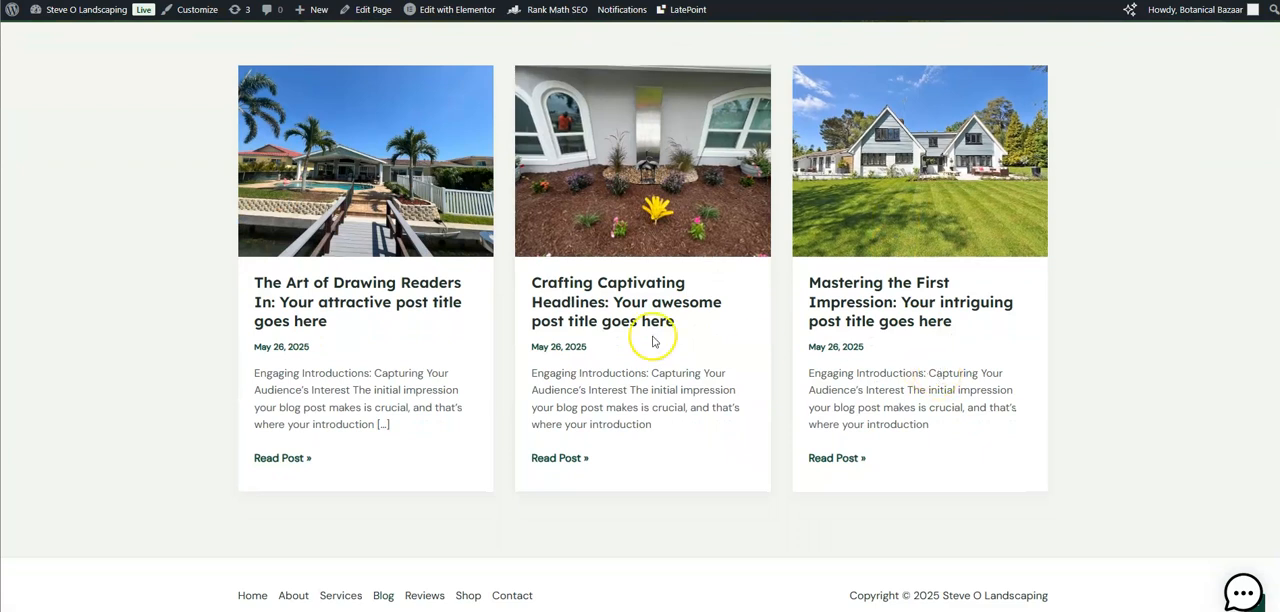
scroll(651, 322, "up", 3)
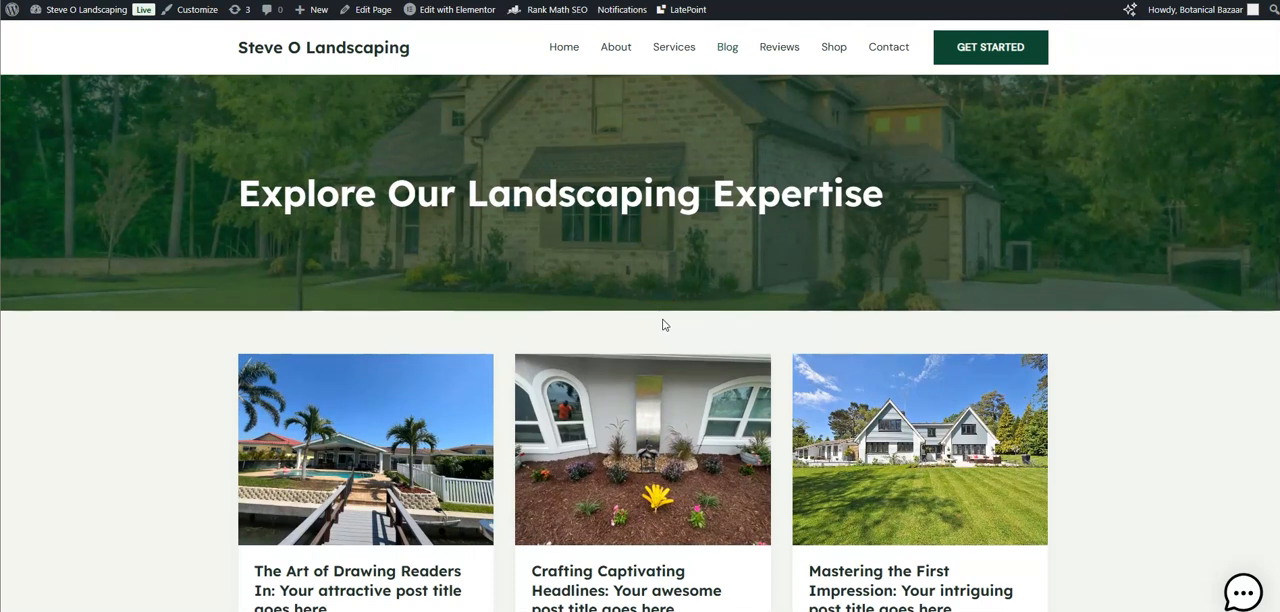
Browse the Reviews, Shop and Contact pages, examining the contact form, map and common questions.
left_click(779, 46)
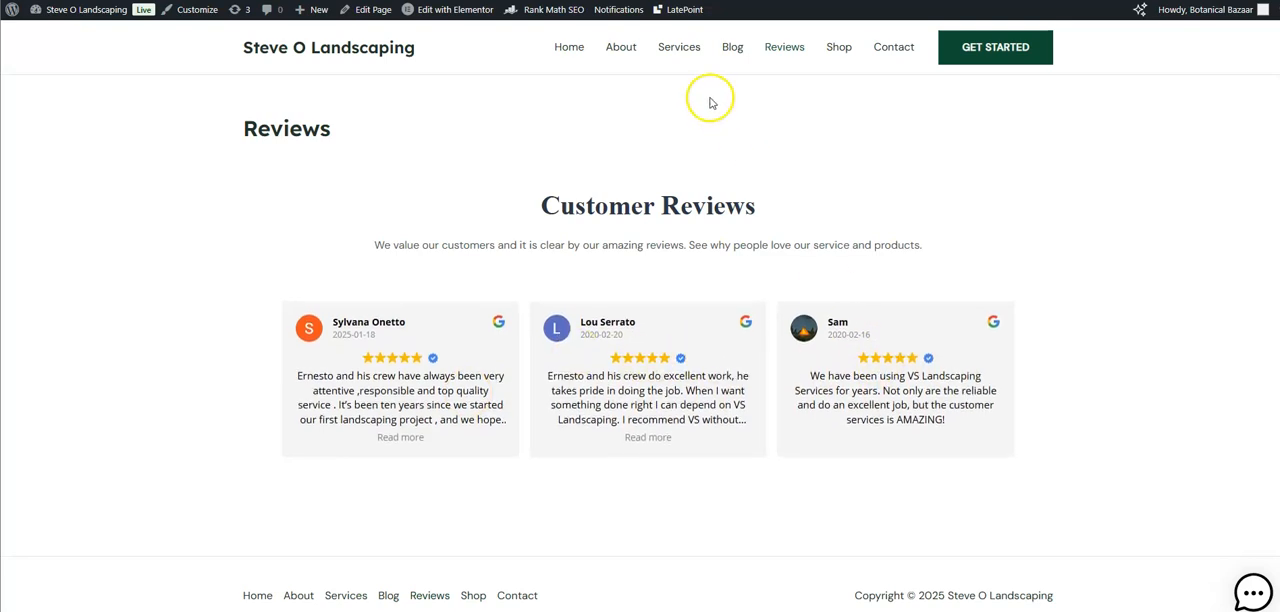
left_click(839, 47)
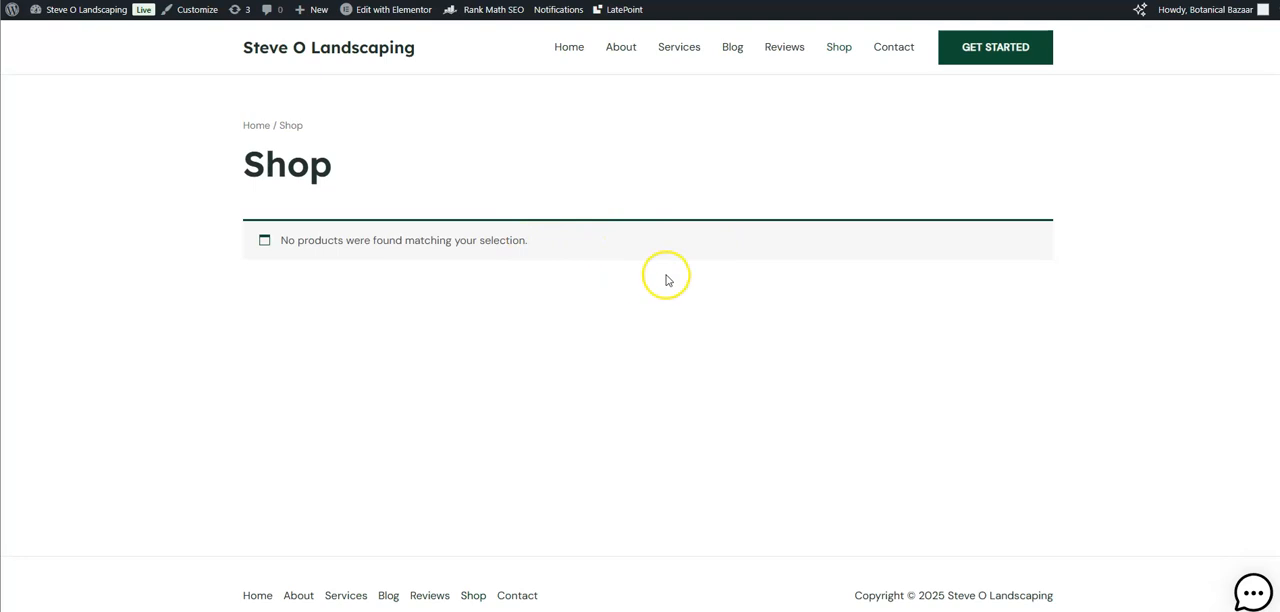
left_click(893, 47)
scroll(590, 260, "down", 3)
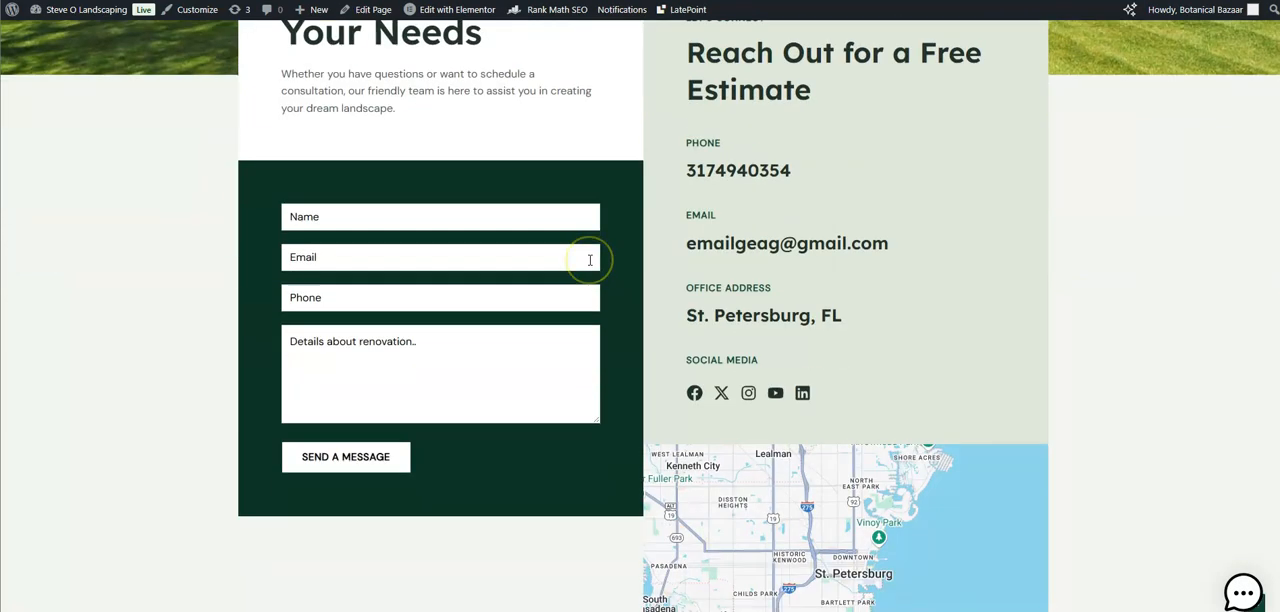
scroll(590, 260, "down", 5)
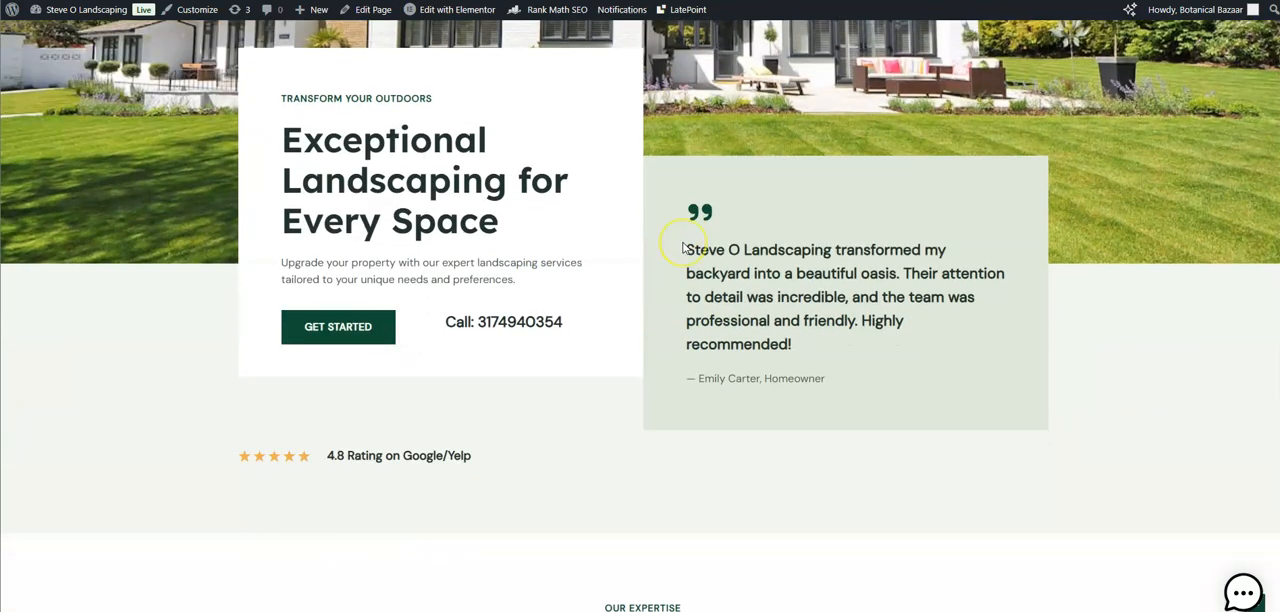
Return to the home page and examine its services, About Us and Ready for Change sections.
scroll(685, 246, "down", 4)
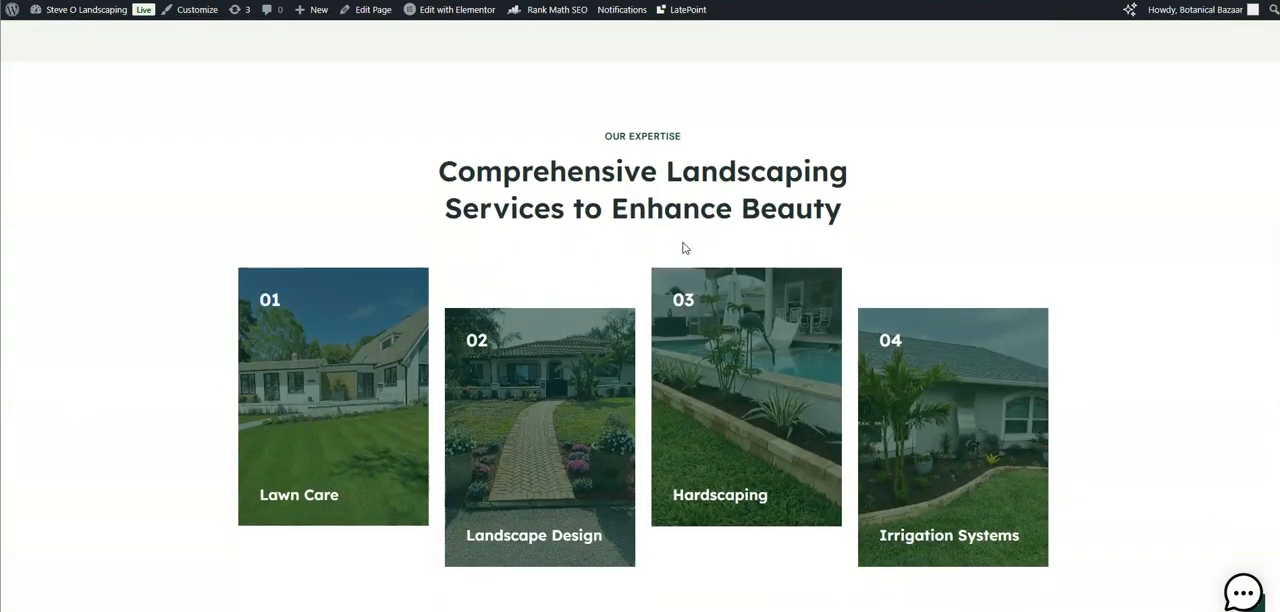
scroll(685, 248, "down", 6)
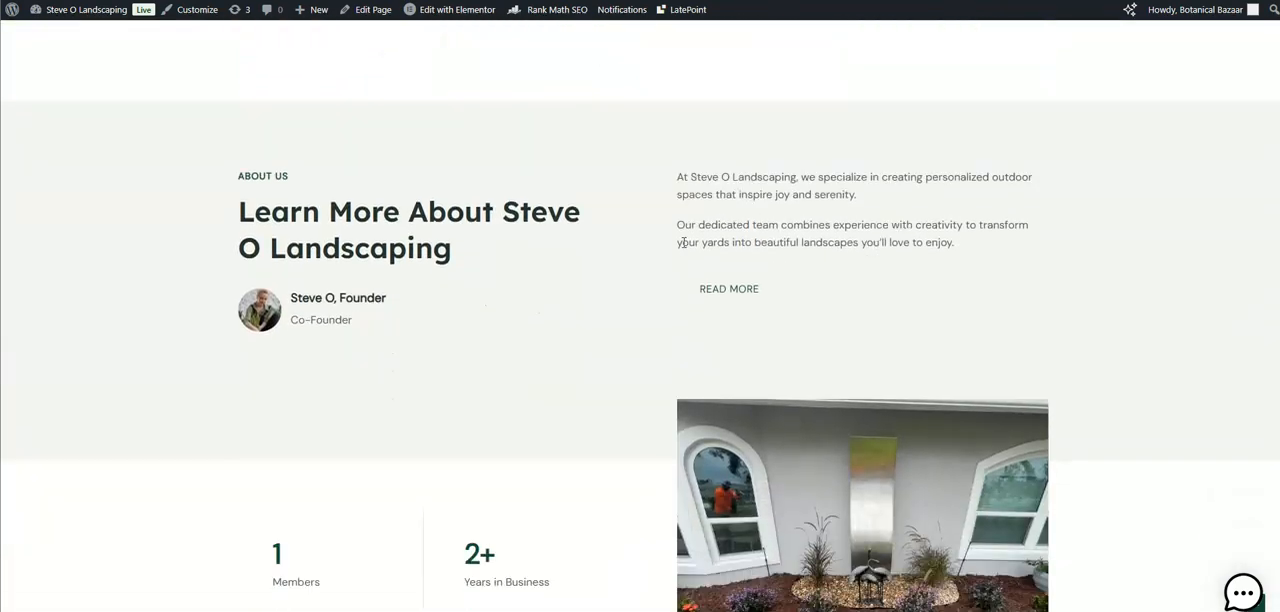
scroll(682, 243, "down", 7)
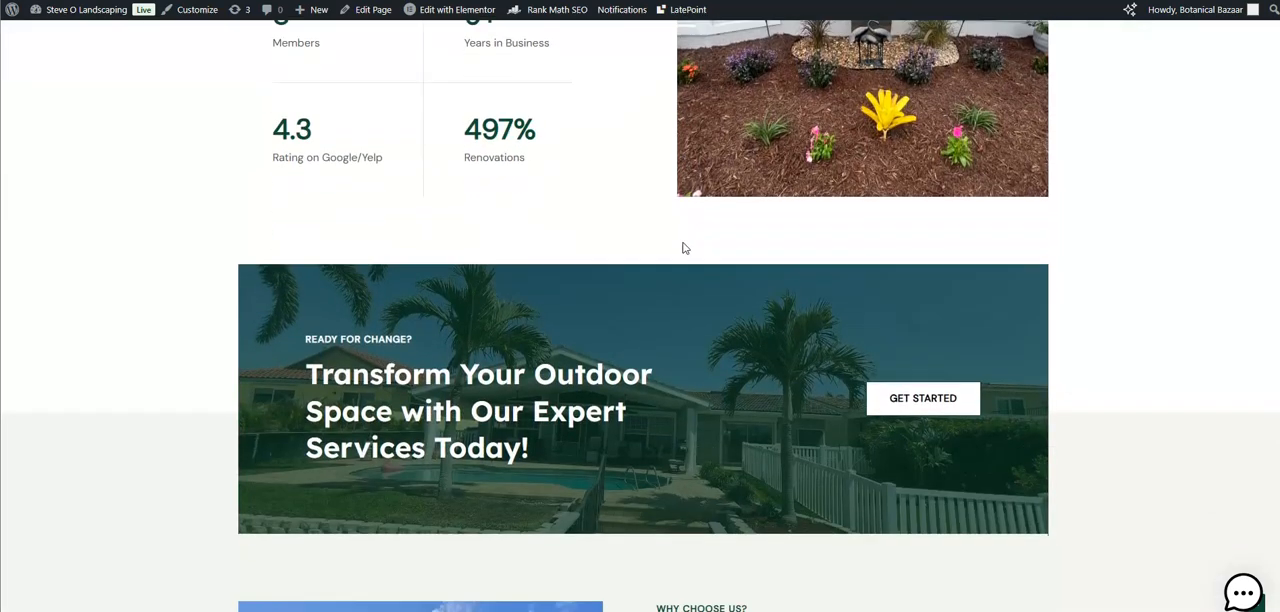